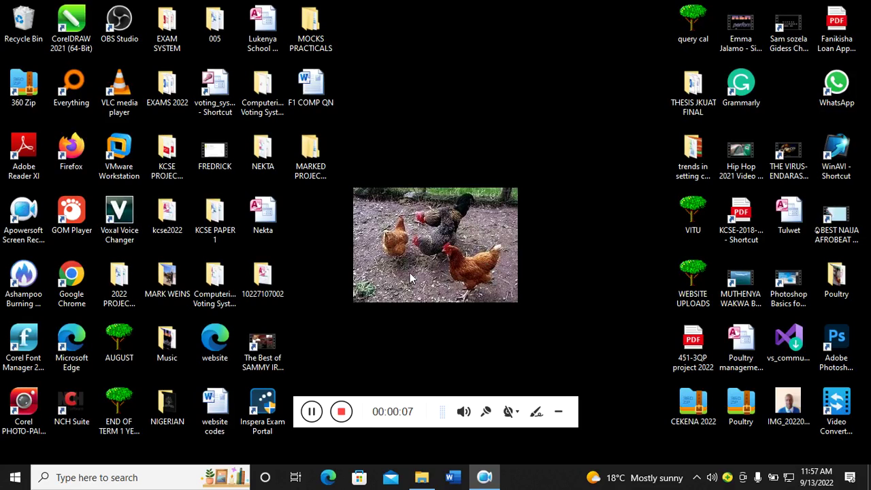
- Launch the voting_system copy database from File Explorer
click(422, 479)
double_click(198, 117)
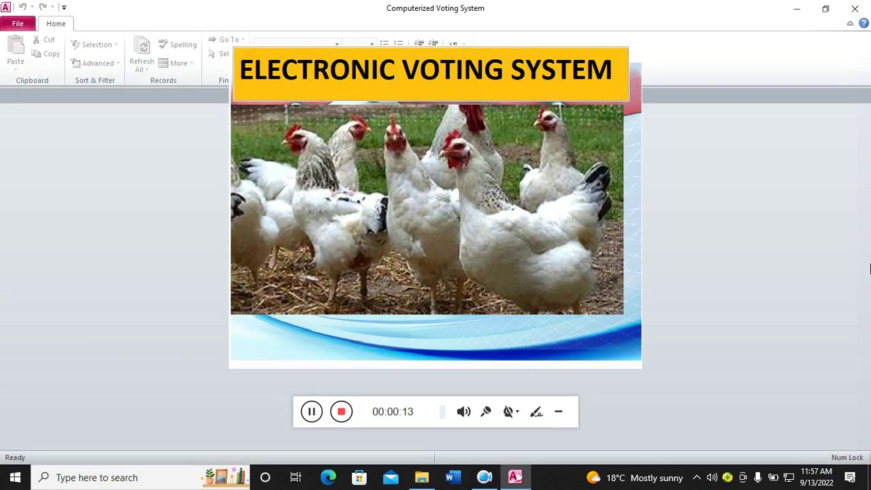
drag(432, 404, 638, 440)
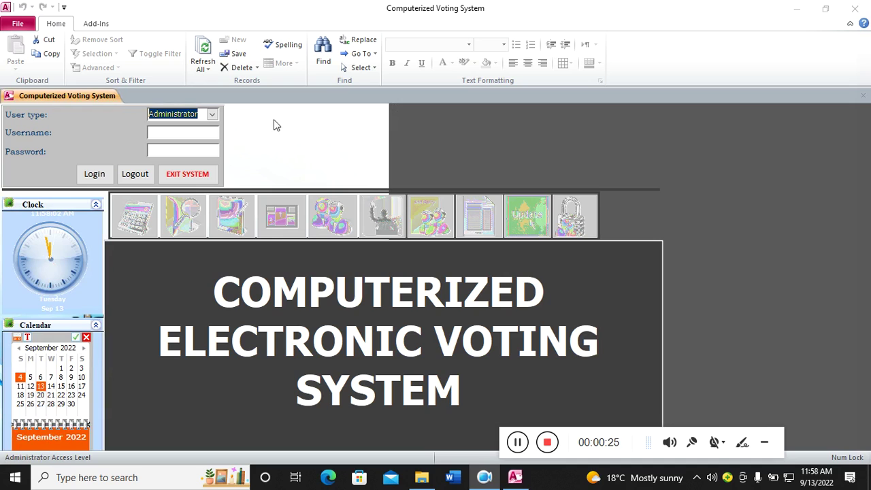
- Log in as Administrator with the admin username and password, then open the voting screen
click(212, 115)
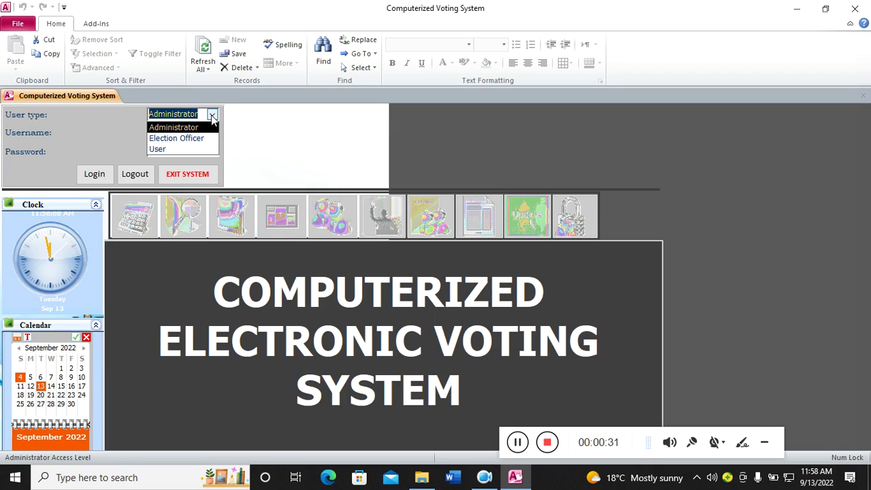
click(287, 123)
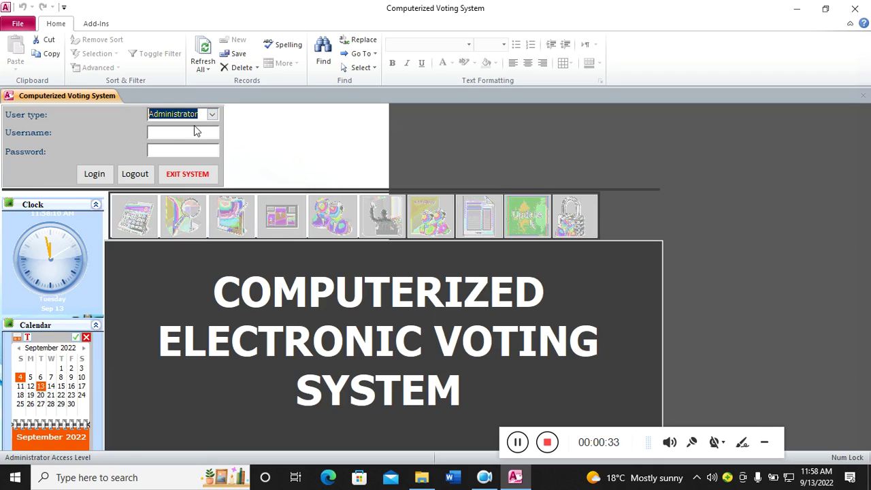
click(179, 131)
key(Caps_Lock)
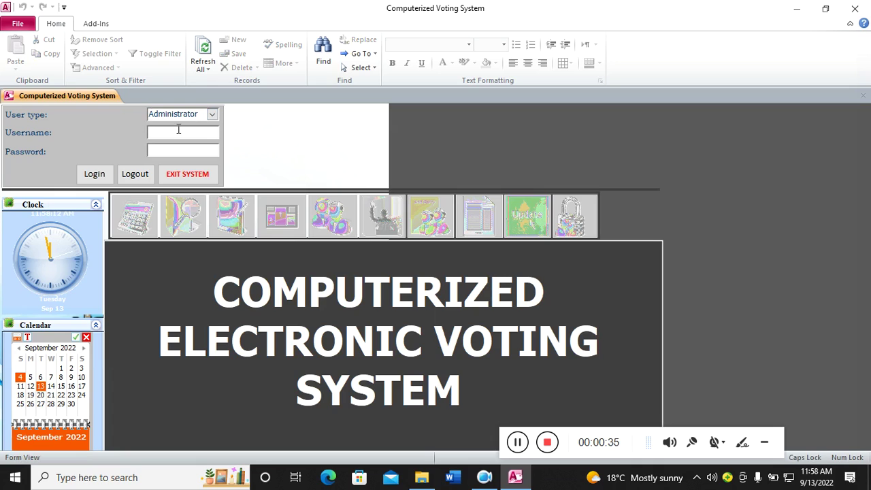
text(DON)
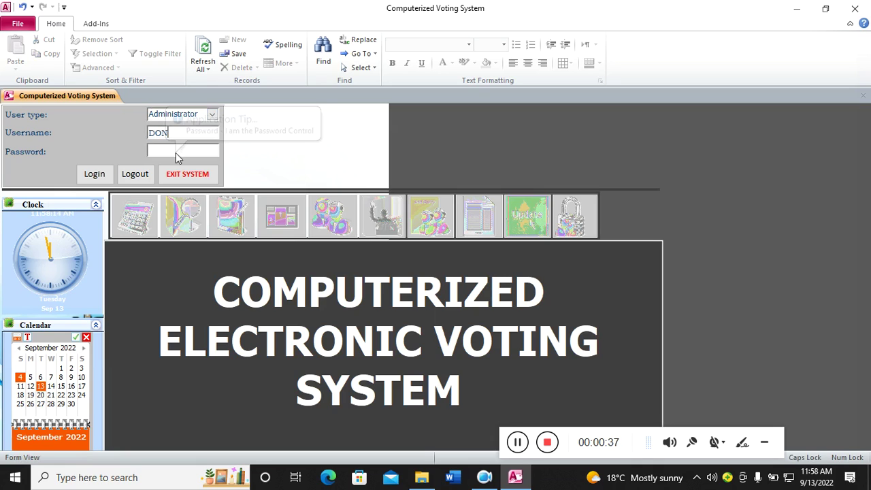
click(176, 151)
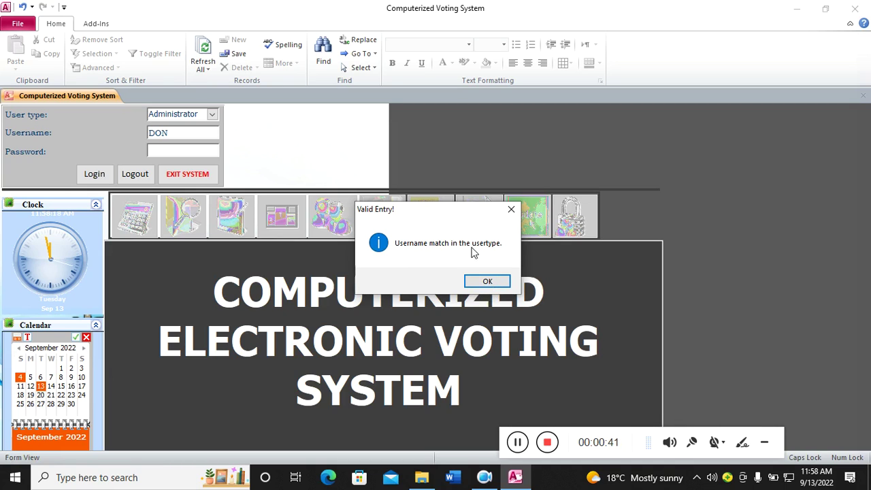
click(488, 282)
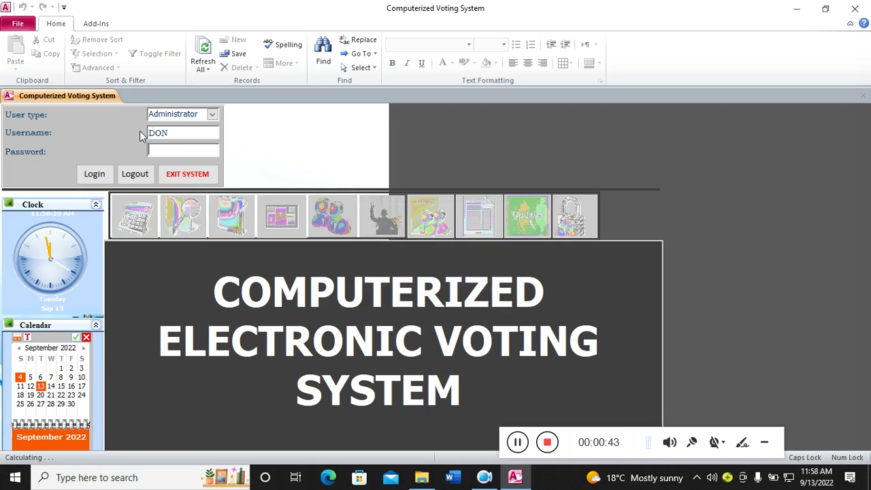
text(***)
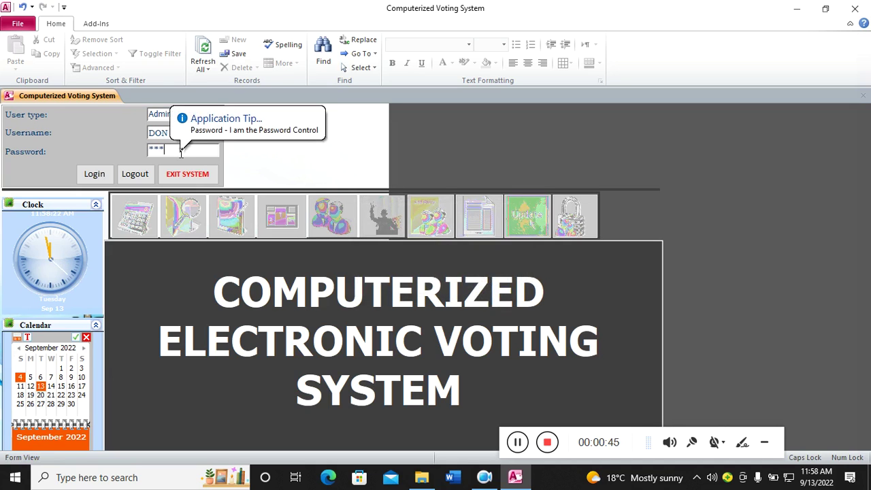
click(105, 174)
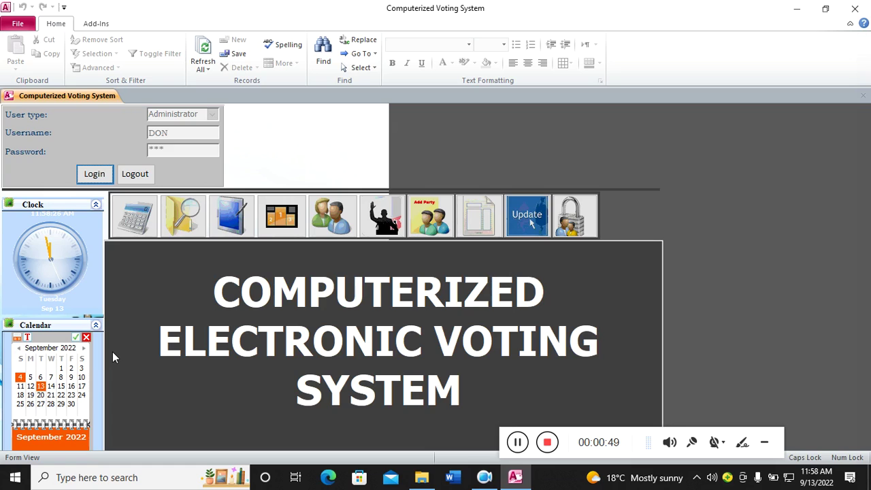
click(232, 226)
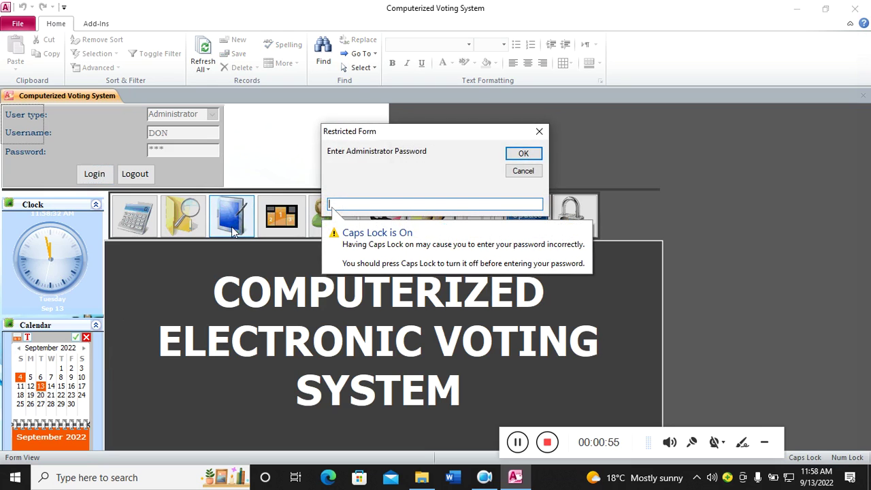
key(Caps_Lock)
text(1)
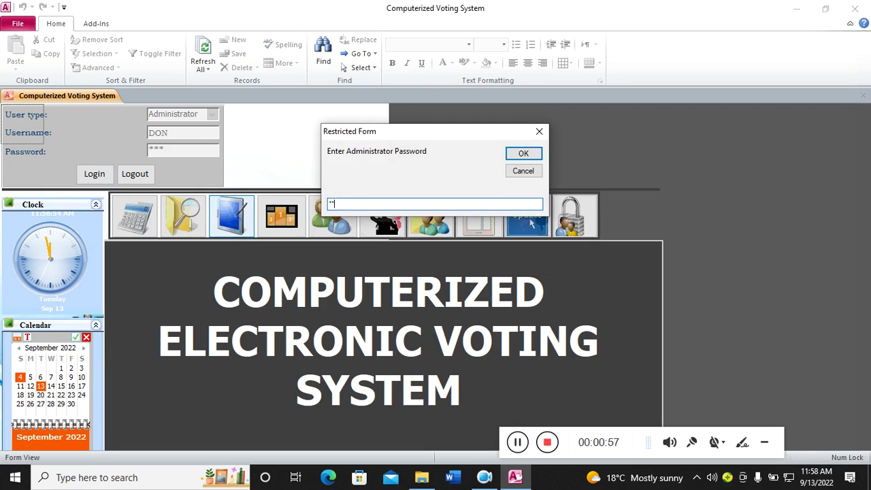
text(2)
key(Return)
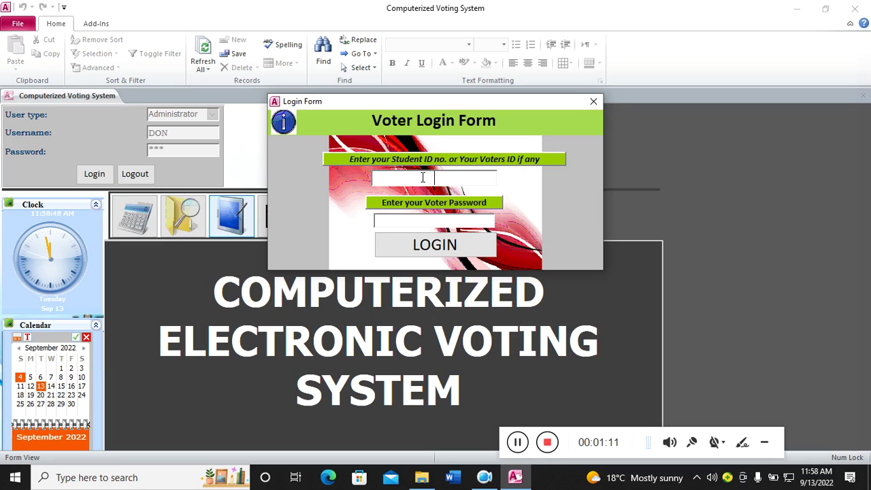
text(1001)
click(412, 220)
click(521, 283)
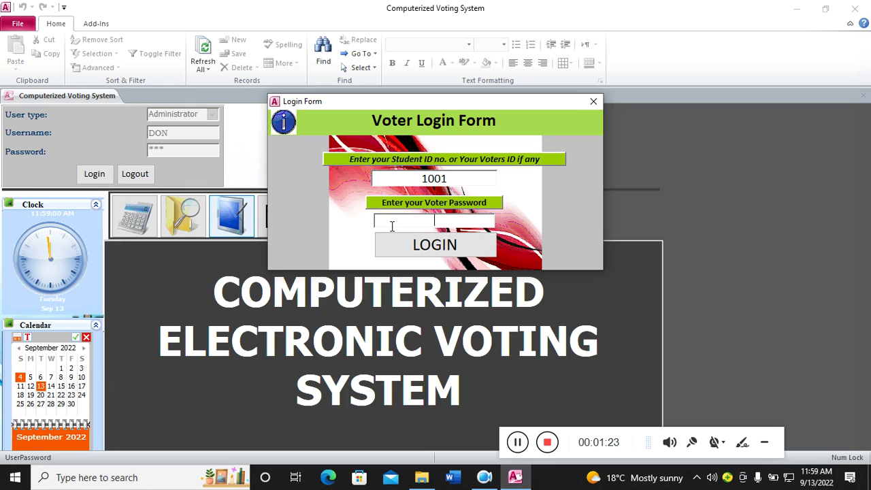
click(593, 105)
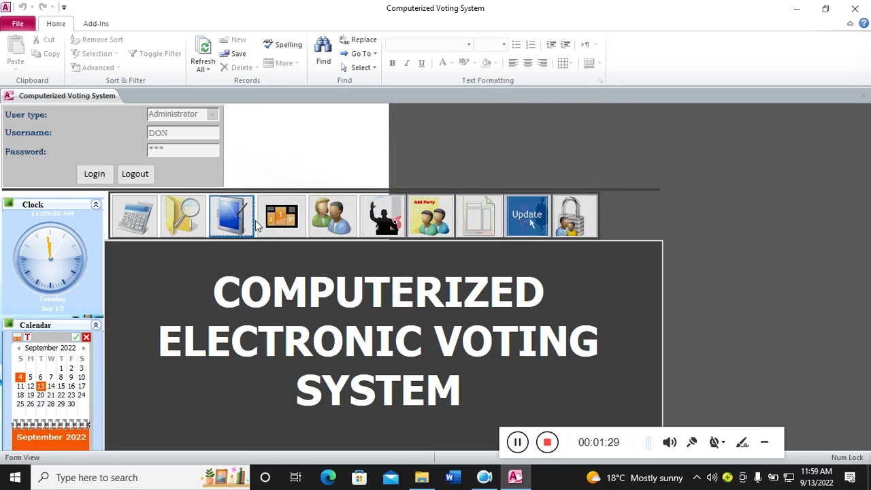
click(290, 231)
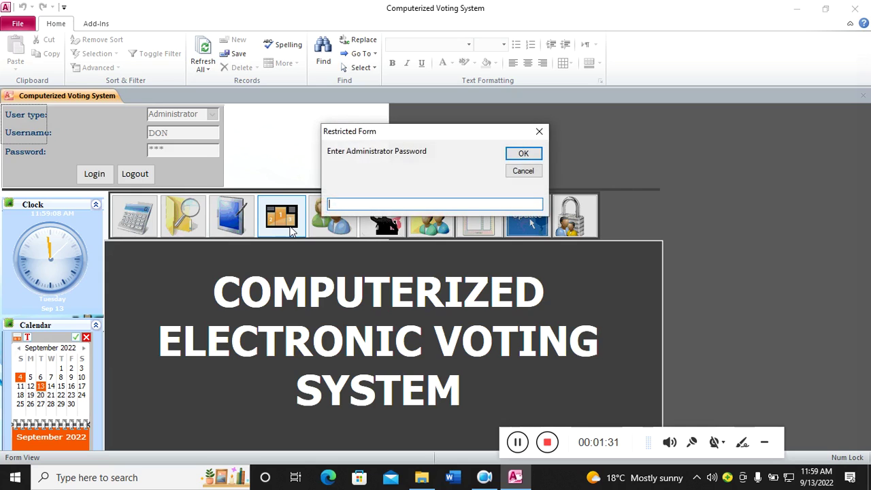
text(***)
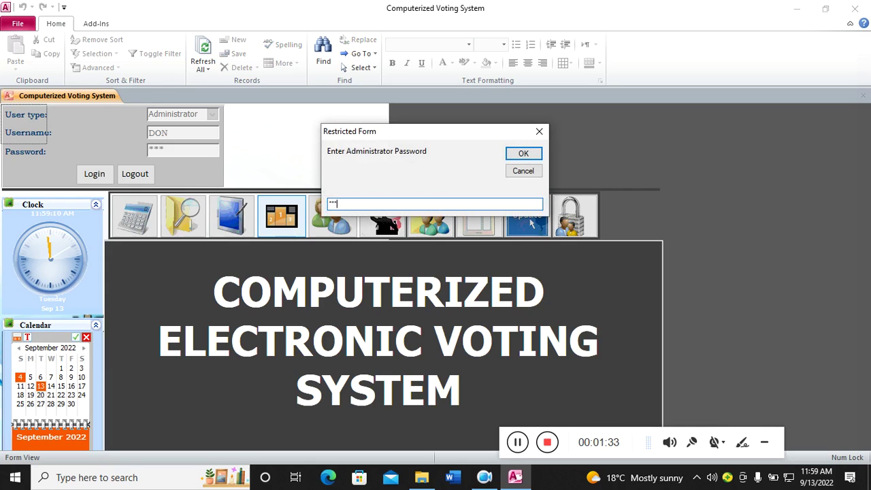
key(Return)
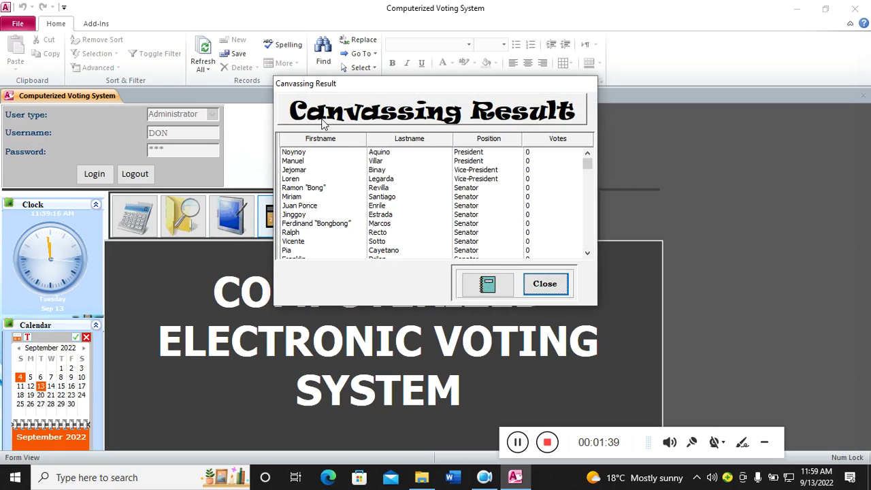
click(487, 287)
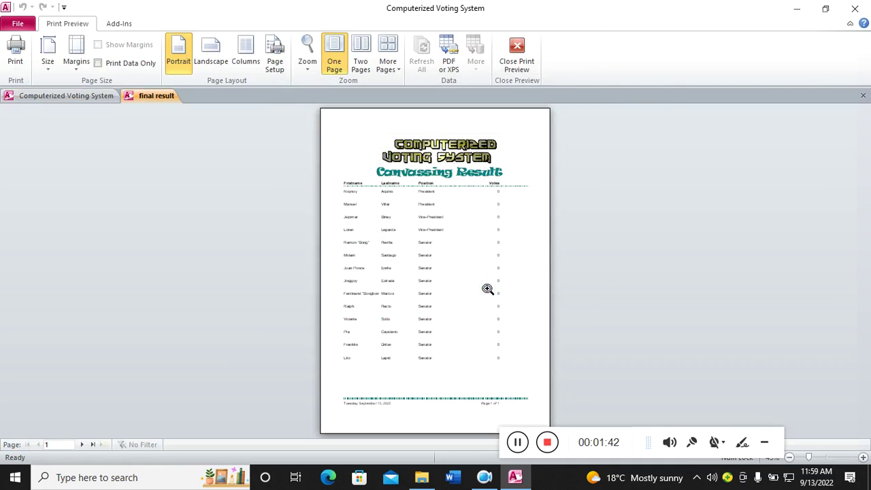
click(452, 254)
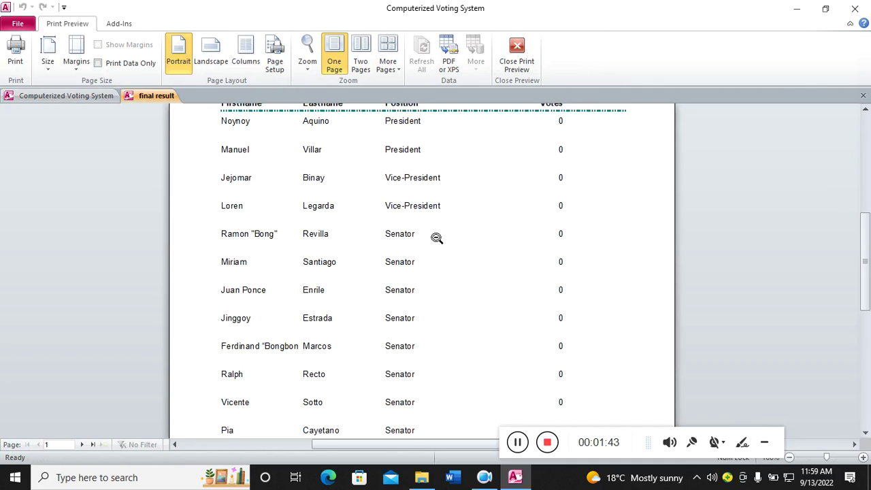
scroll(438, 237, up, 3)
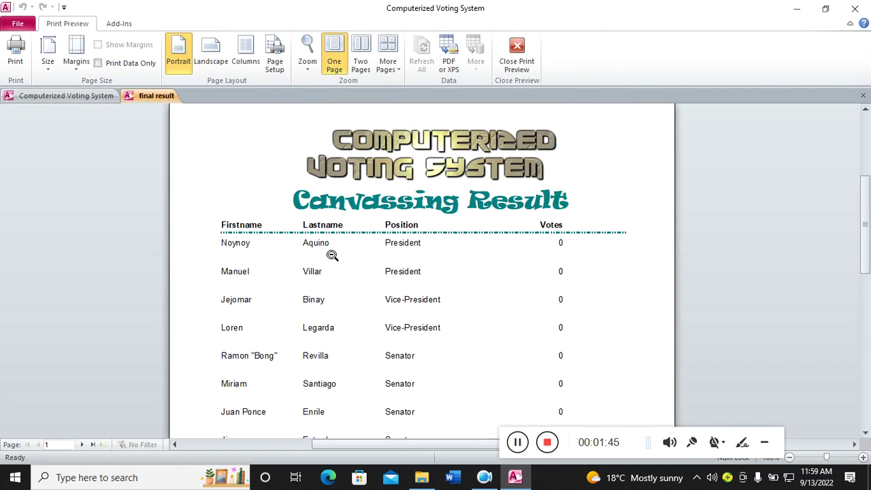
click(527, 73)
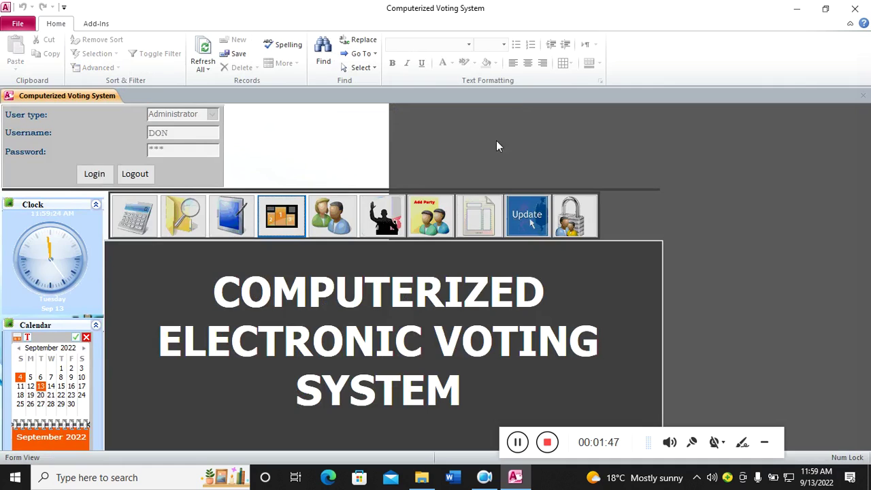
- Start a new voter record in the registration form and enter the voter ID and first name
click(333, 218)
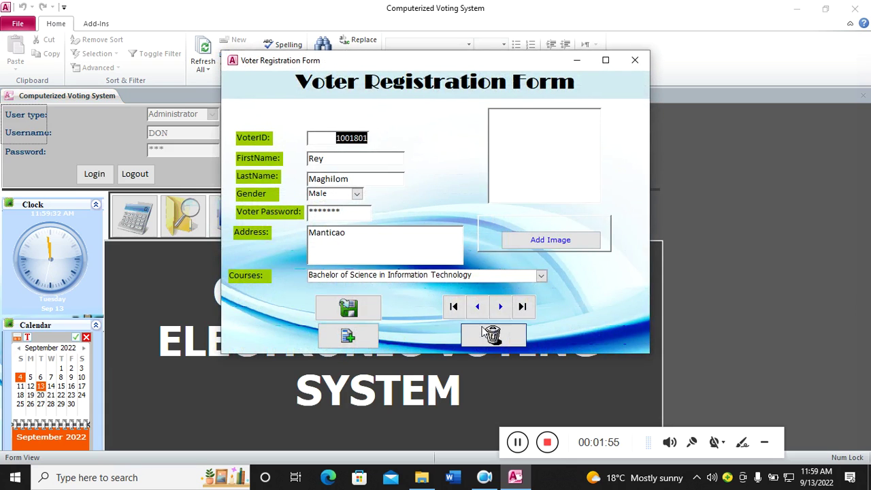
click(523, 308)
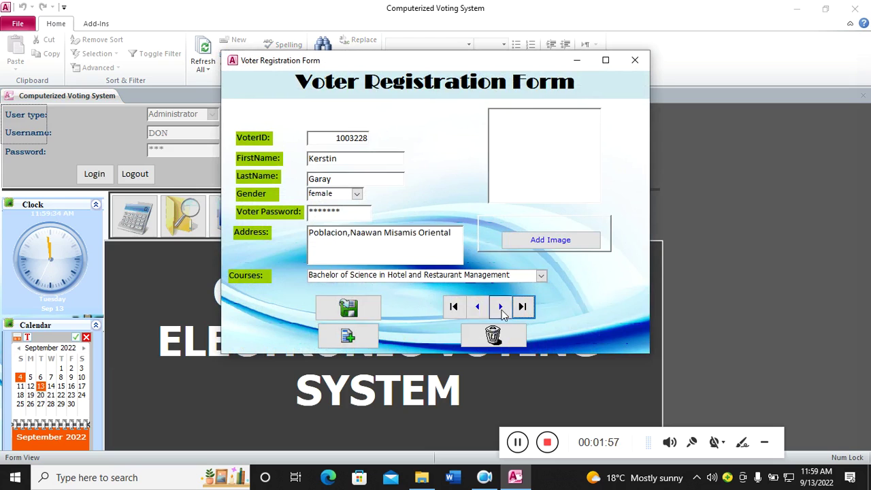
click(353, 341)
click(323, 133)
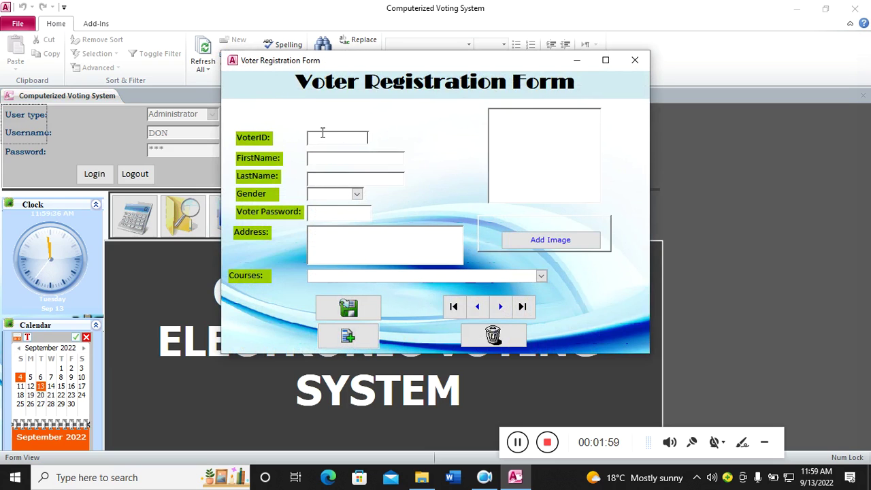
text(100)
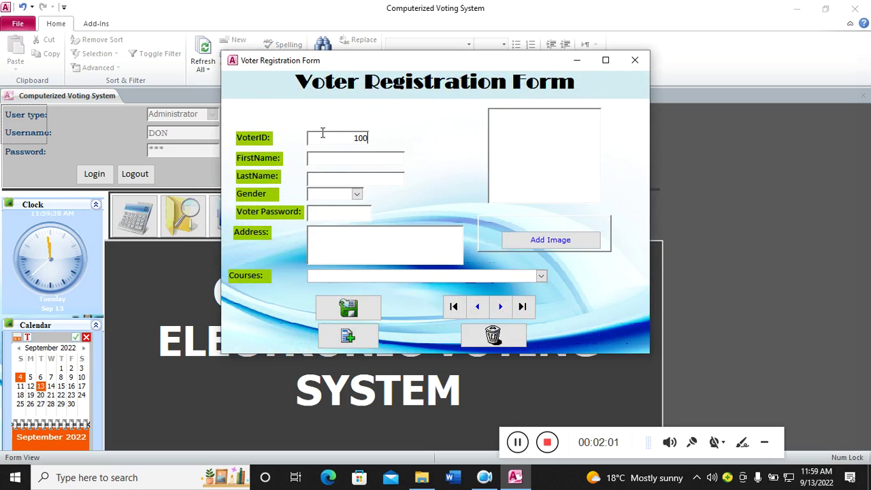
text(1)
click(319, 155)
key(Caps_Lock)
text(D)
key(Caps_Lock)
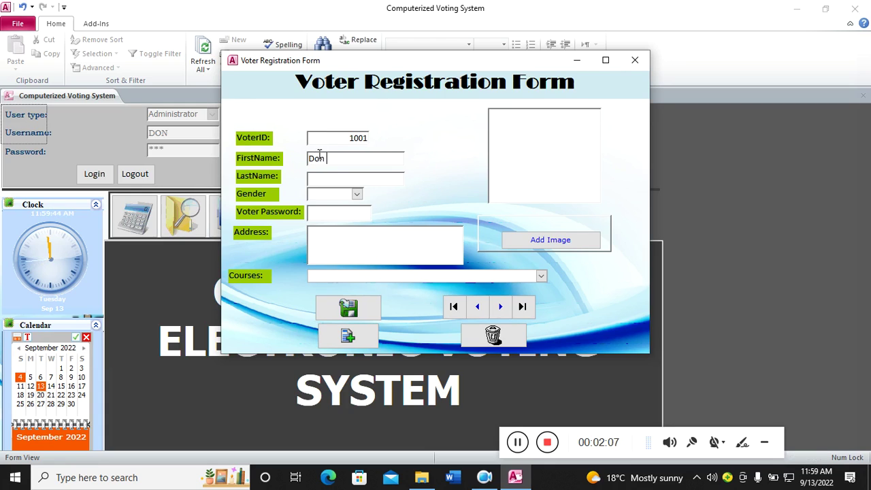
- Enter the voter's last name, gender Male, voter password and address
click(326, 177)
key(Caps_Lock)
text(GICHAI)
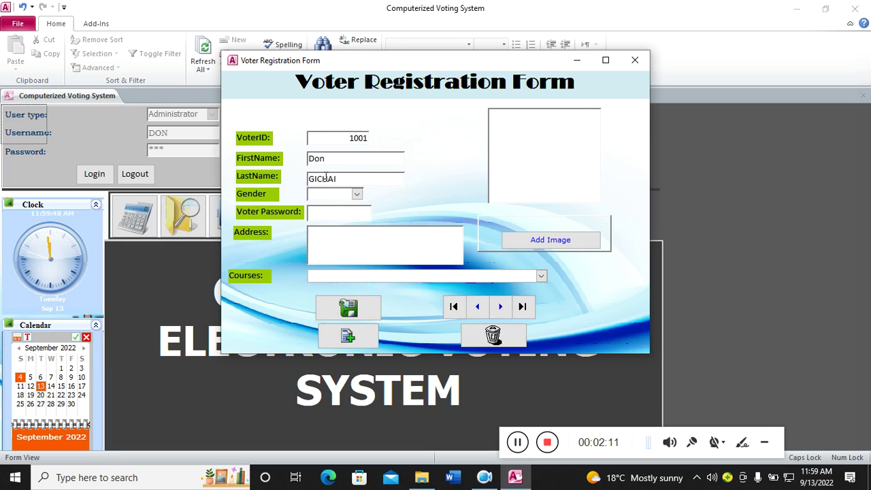
click(357, 194)
click(336, 206)
click(340, 213)
text(*)
click(337, 241)
text(34 NAIROBI)
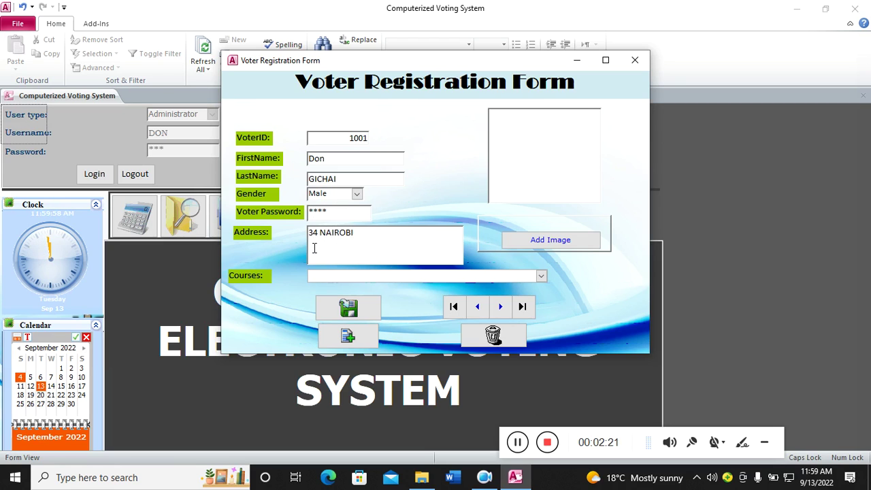
- Set the course to Bachelor in Secondary Education- major in English and save, dismissing the error
click(541, 275)
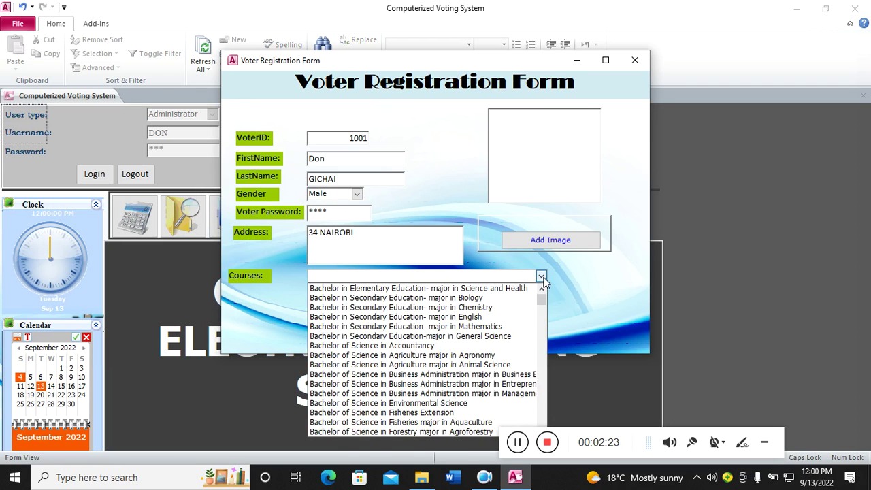
click(441, 318)
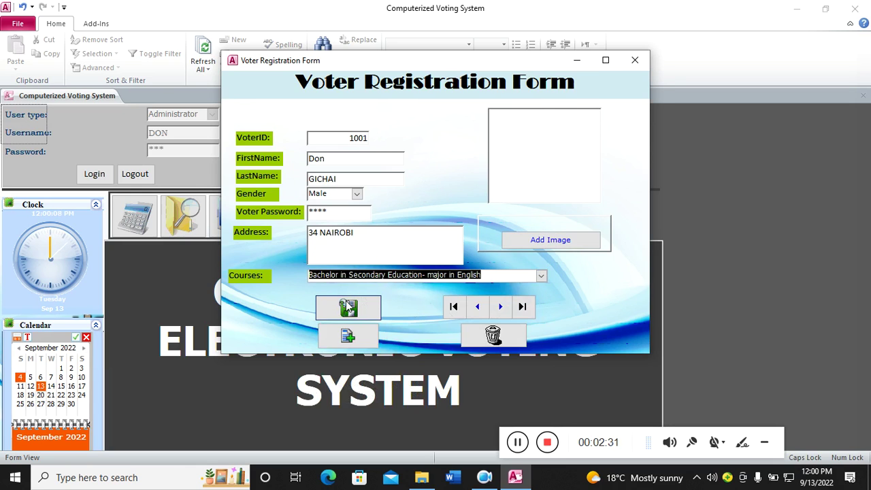
click(348, 308)
click(447, 276)
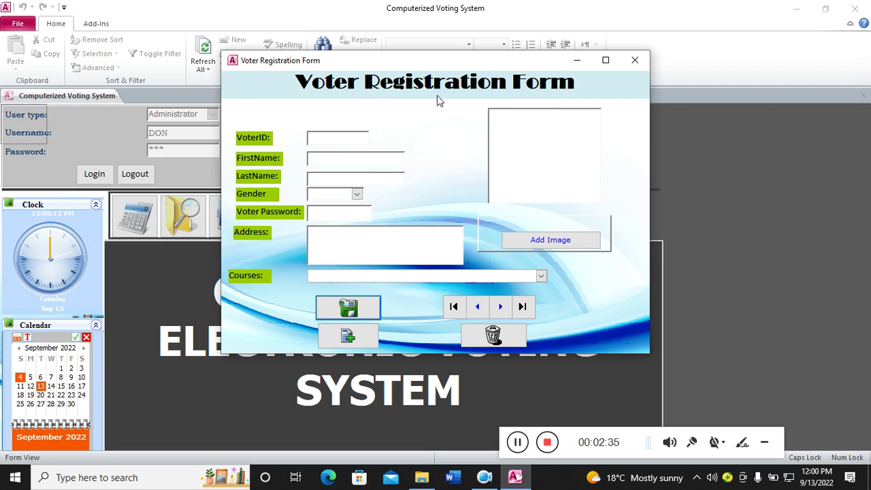
- Close the voter form and browse the Candidate Registration Form to its last candidate, 100-014
click(638, 64)
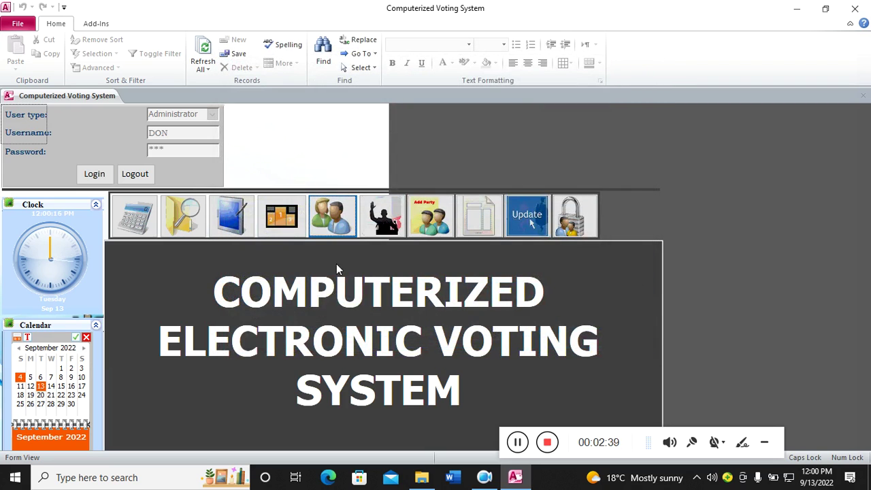
click(382, 232)
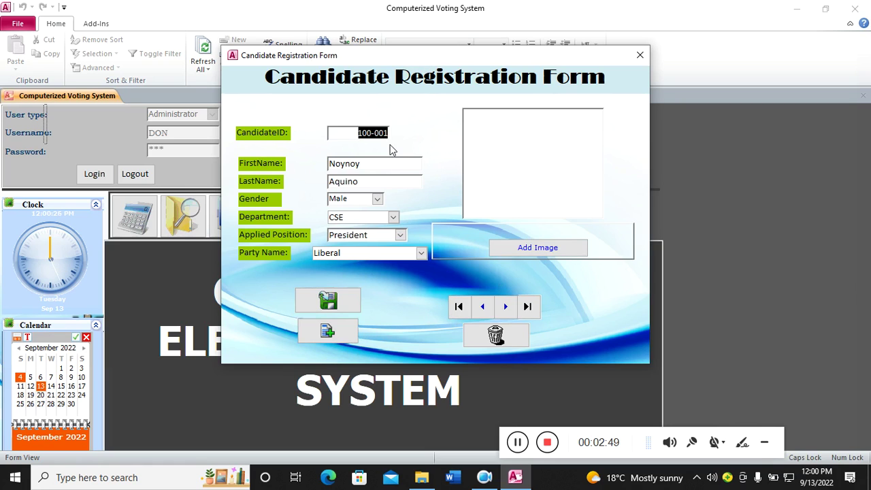
click(400, 236)
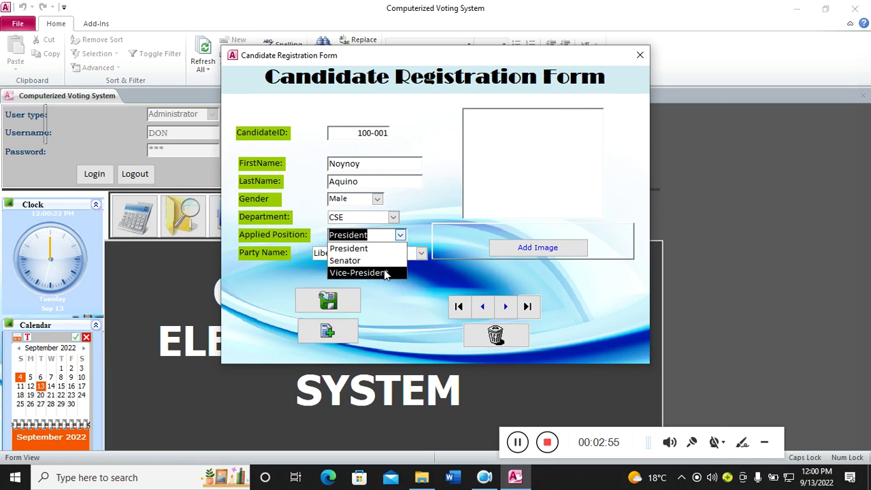
click(436, 204)
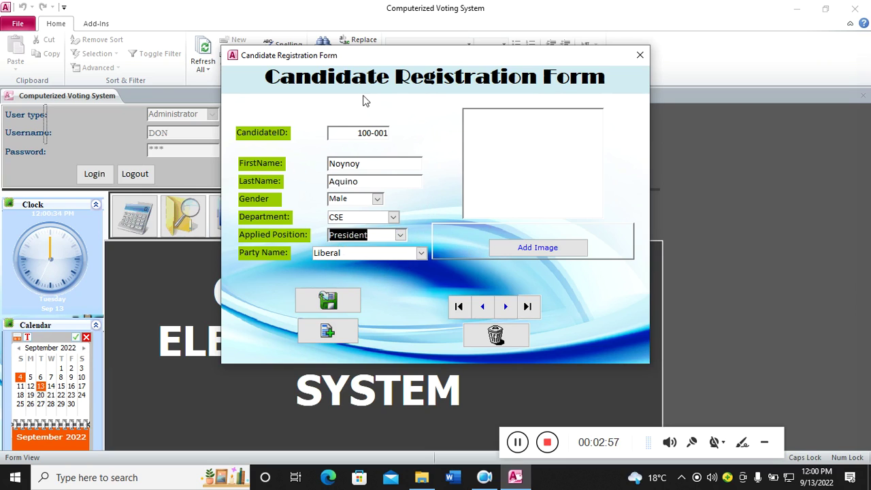
click(528, 306)
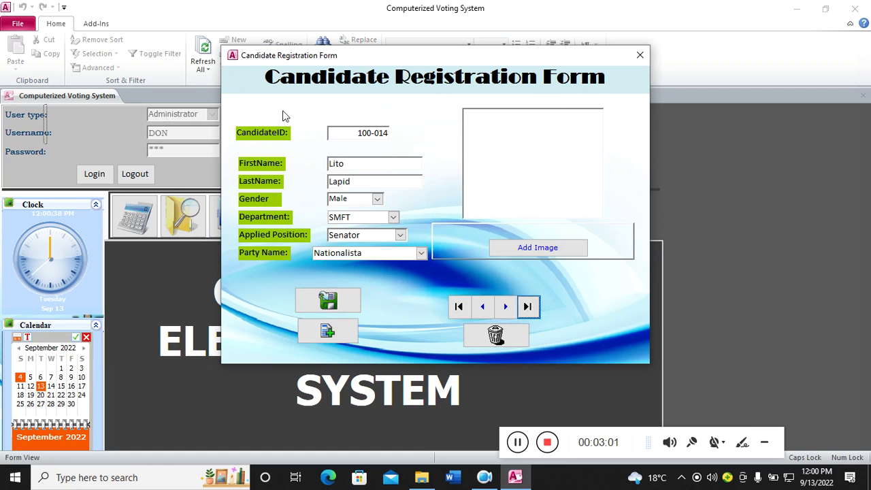
click(640, 55)
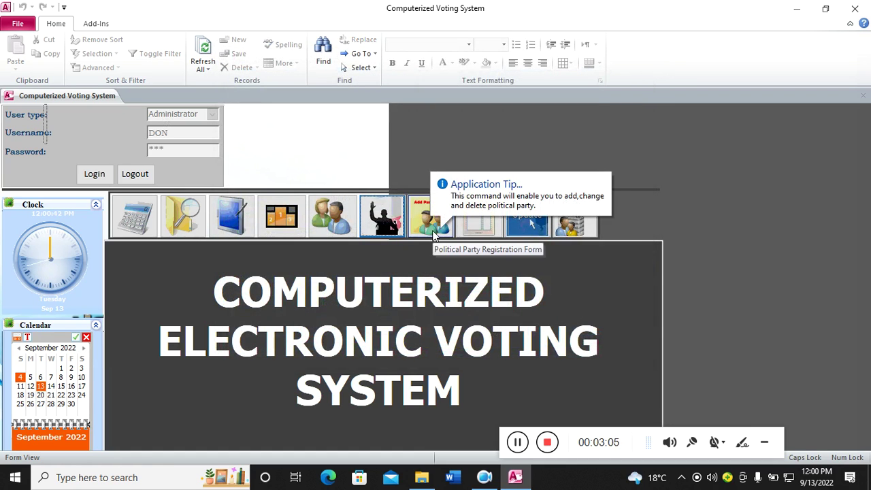
- Step to the next record in the Political Party Registration Form, then close it
click(434, 230)
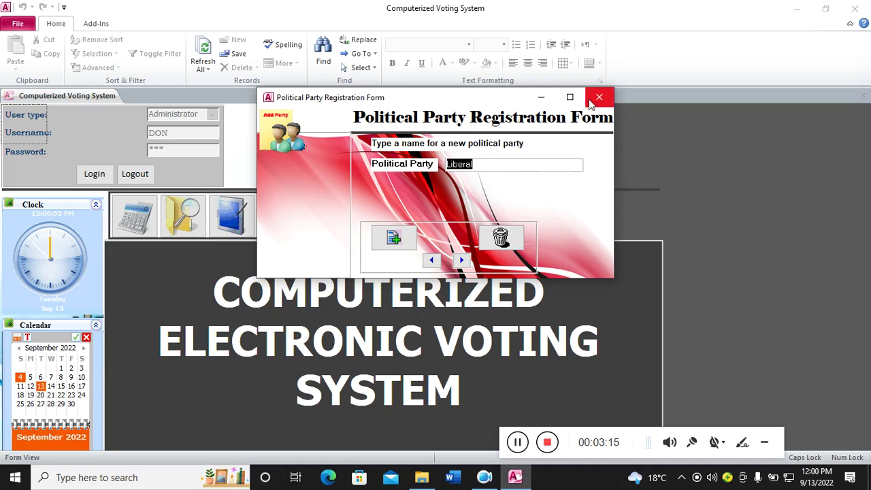
click(462, 260)
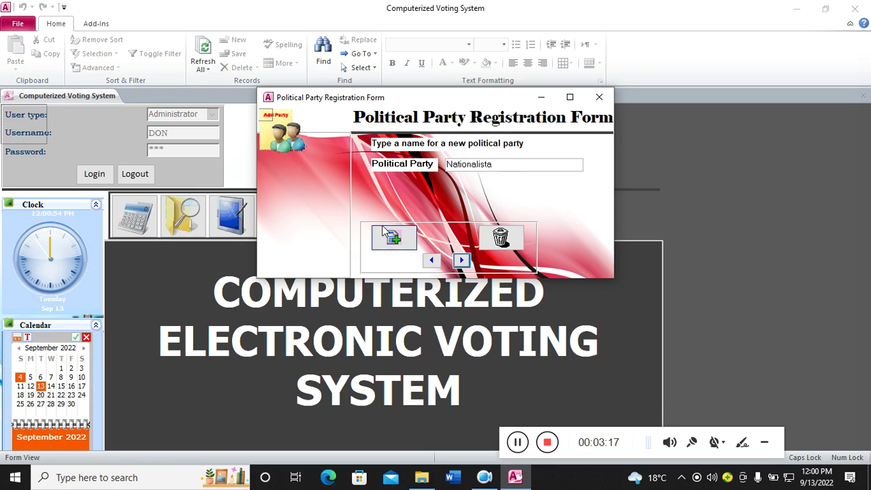
click(599, 97)
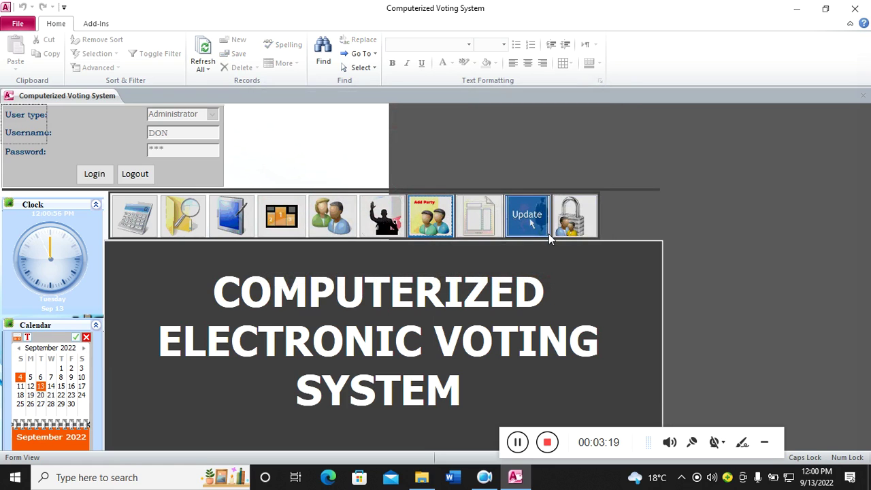
click(480, 233)
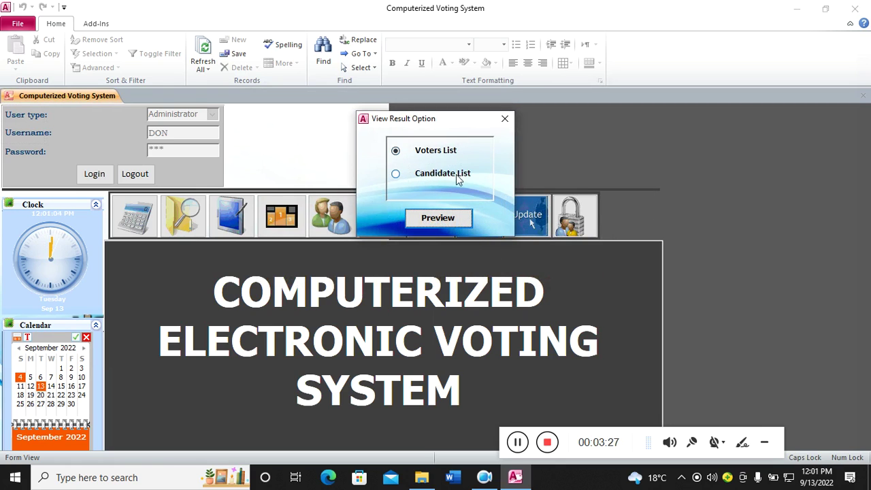
click(437, 216)
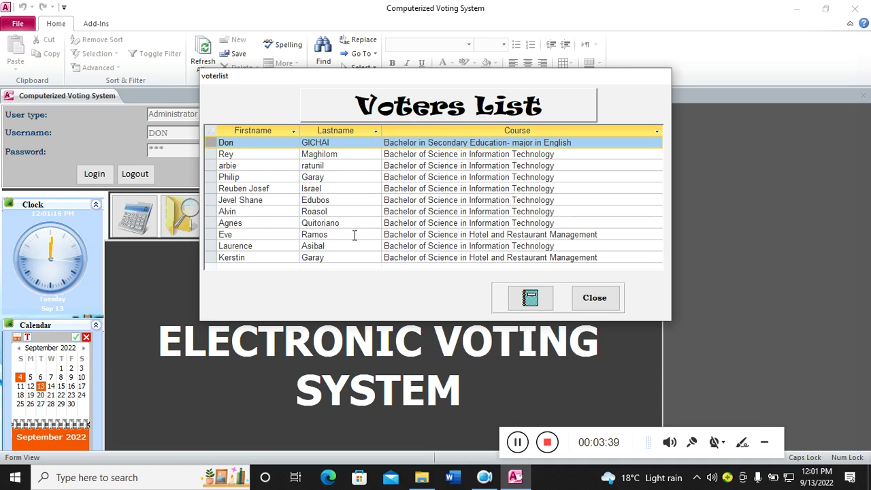
click(599, 302)
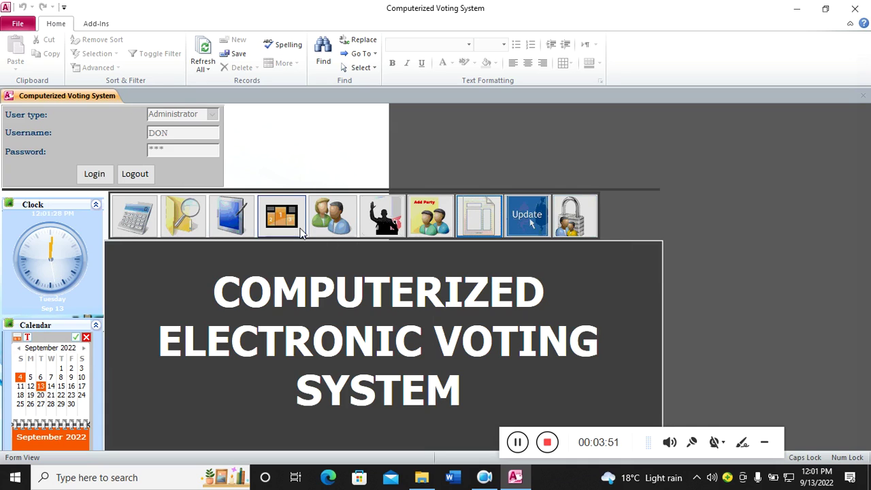
- Unlock the Ballot Form with the administrator password, retrying after one rejection
click(232, 216)
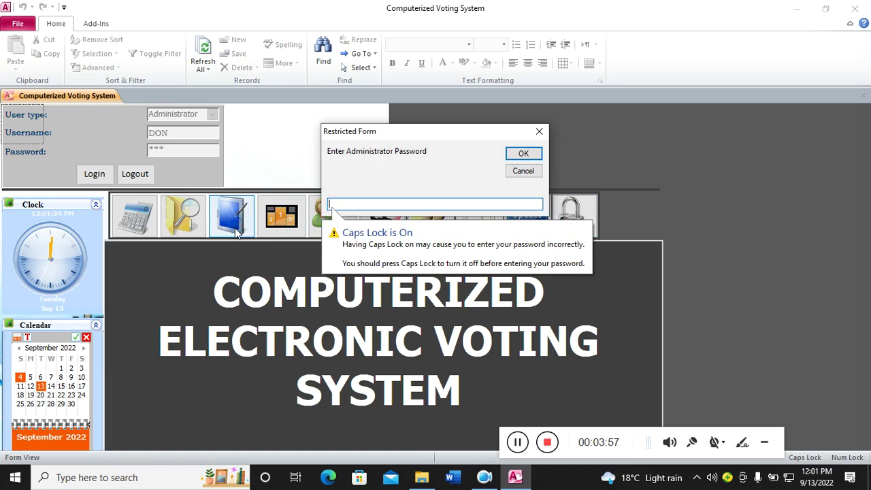
key(Caps_Lock)
text(a)
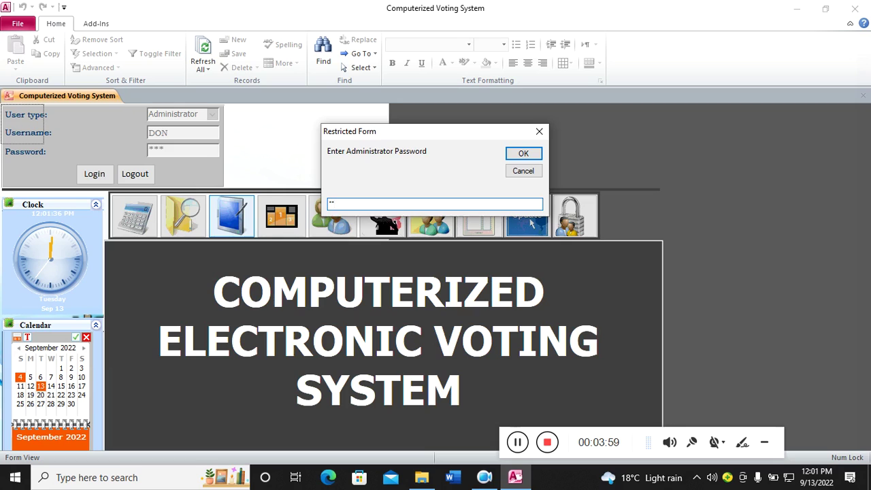
key(Return)
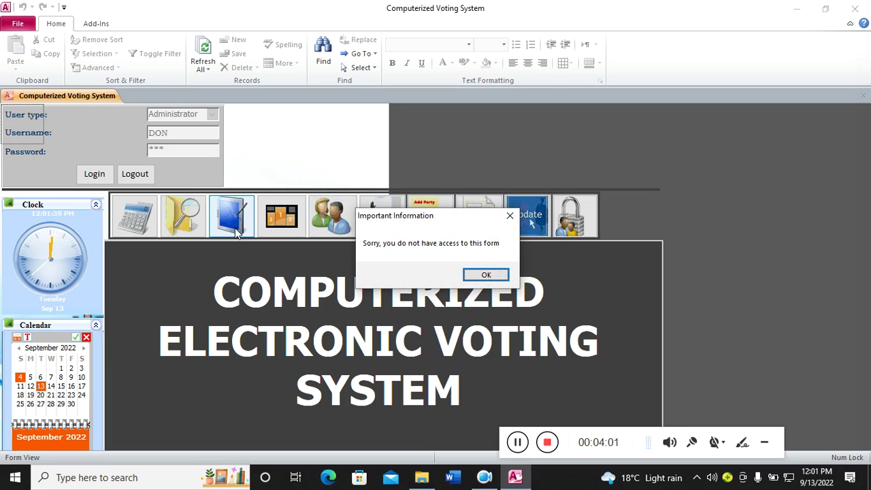
click(480, 279)
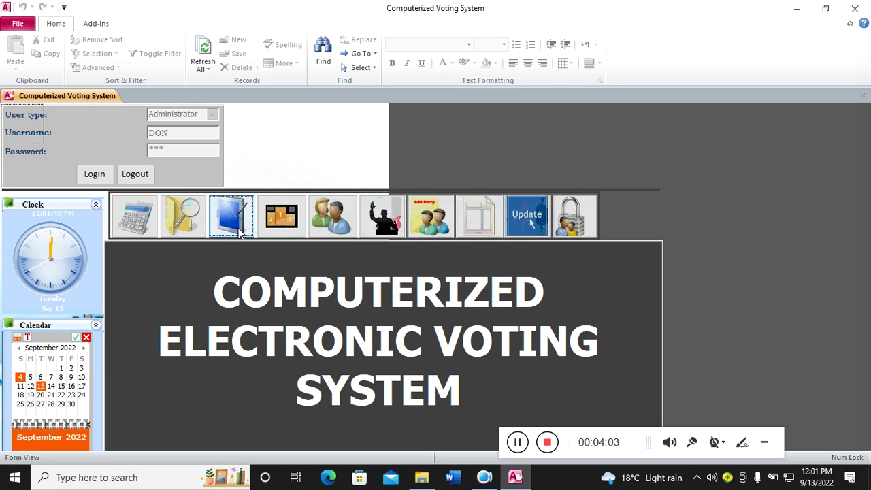
click(235, 232)
text(1)
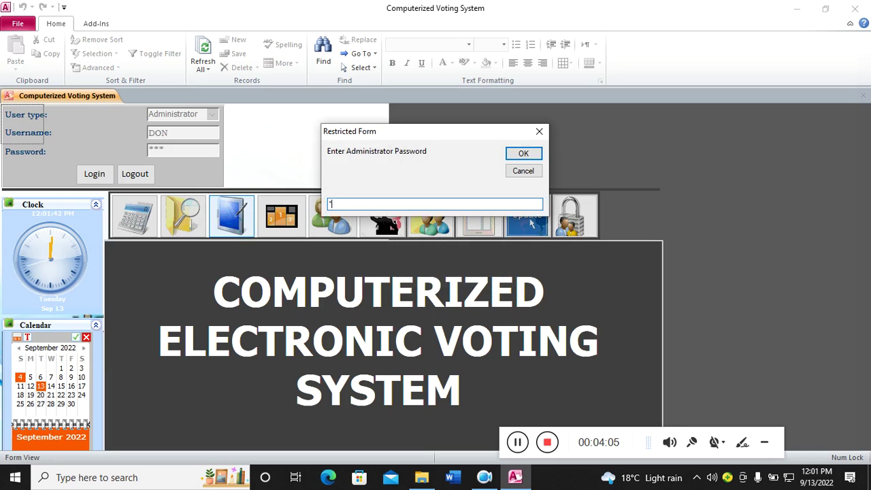
key(Return)
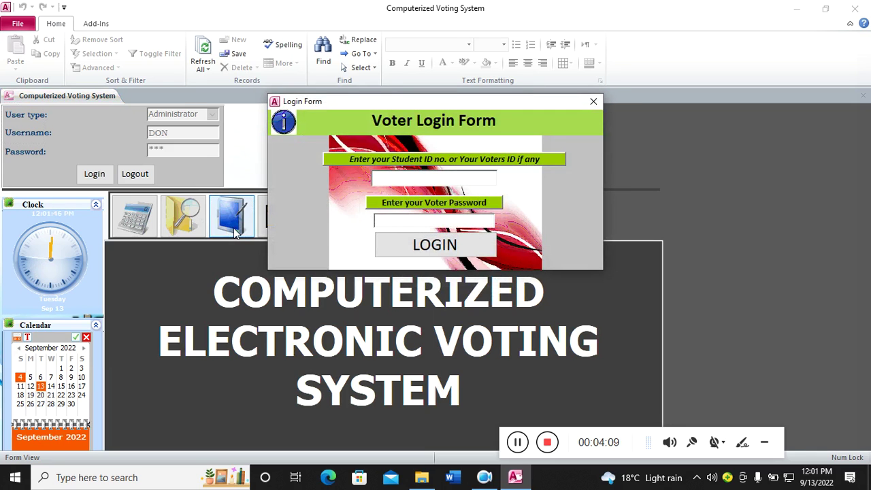
- On the Voter Login Form, enter the voter ID and correct voter password after one invalid attempt
text(1000)
key(BackSpace)
text(1)
click(386, 222)
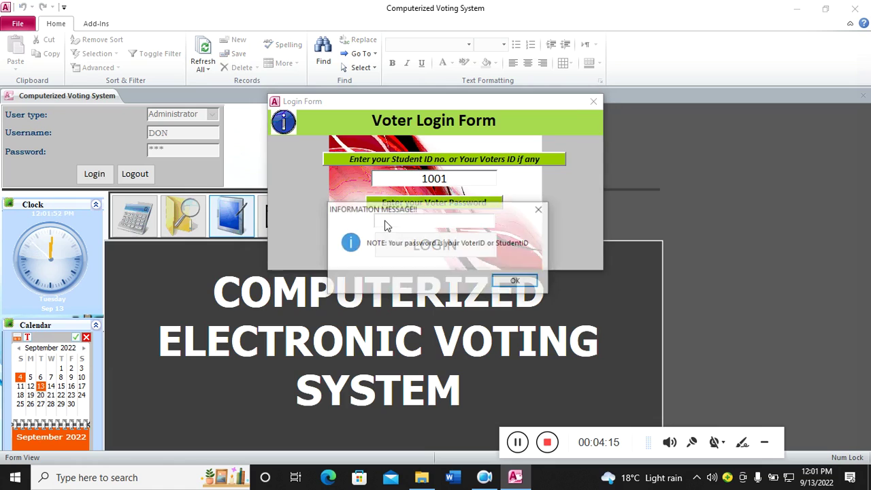
click(519, 279)
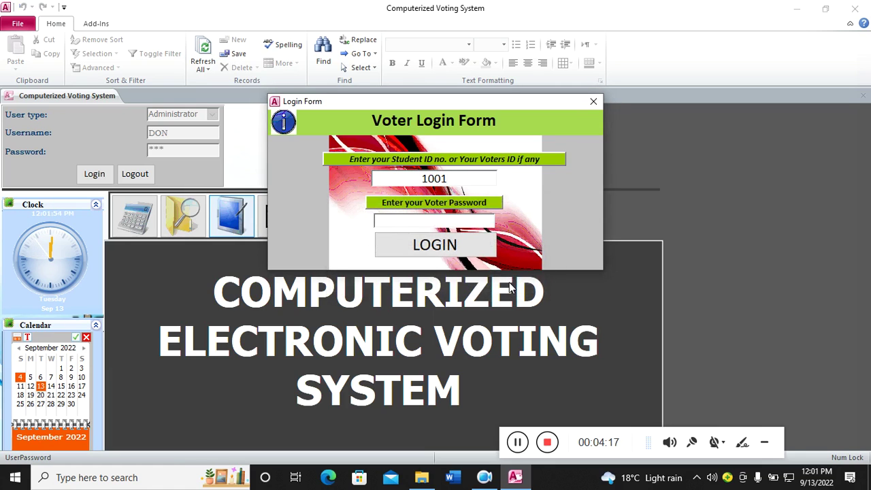
text(***)
key(BackSpace)
click(472, 256)
click(473, 275)
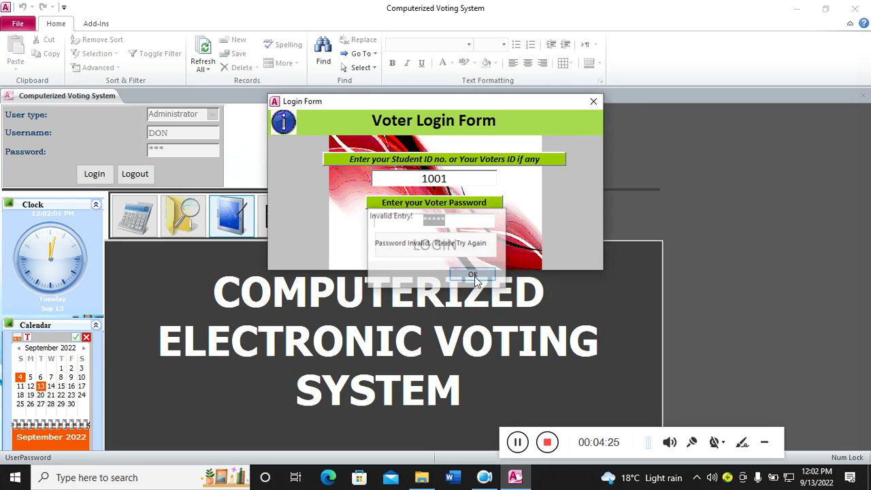
key(BackSpace)
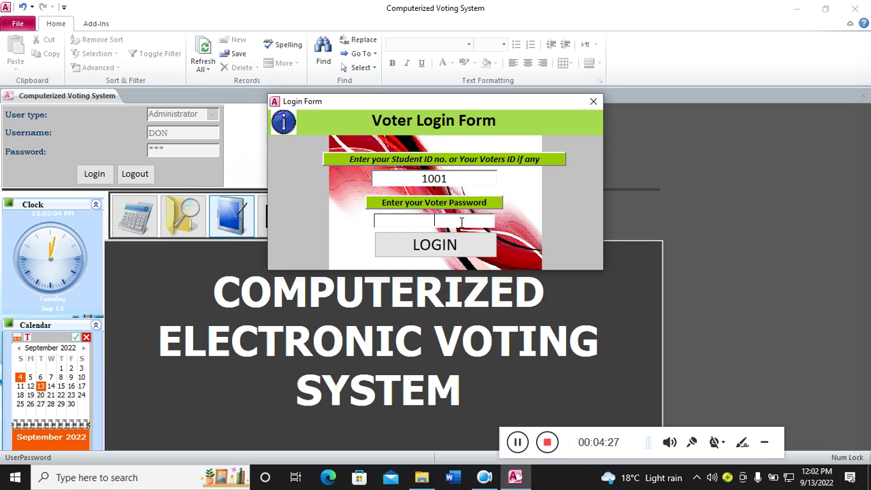
text(1234)
- Log in, dismiss the write conflict, and pick presidential candidate 100-01 and a Vice-President
click(430, 246)
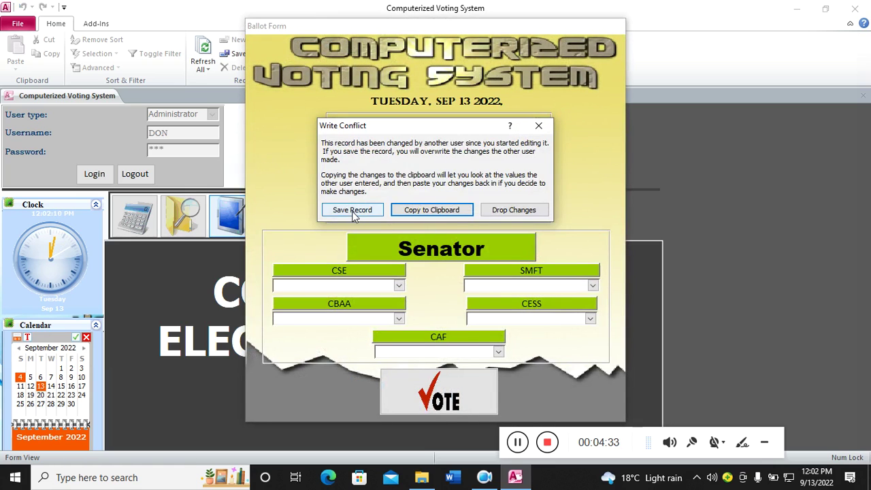
click(405, 212)
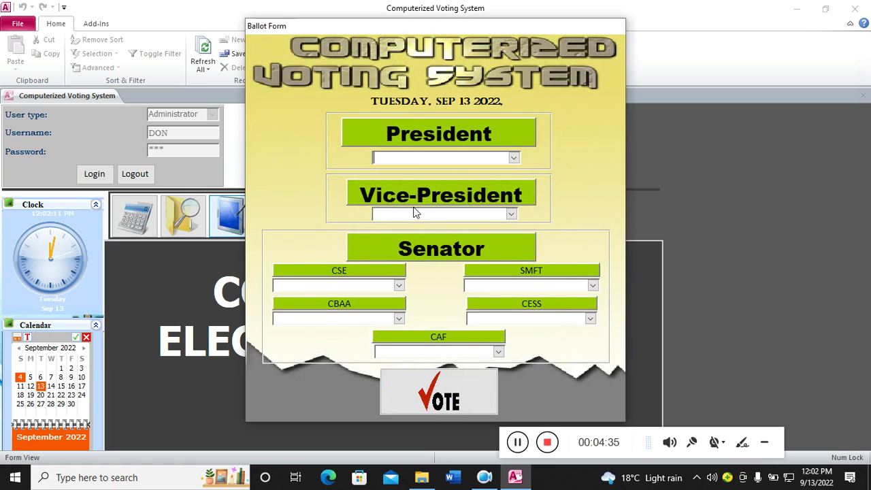
click(514, 158)
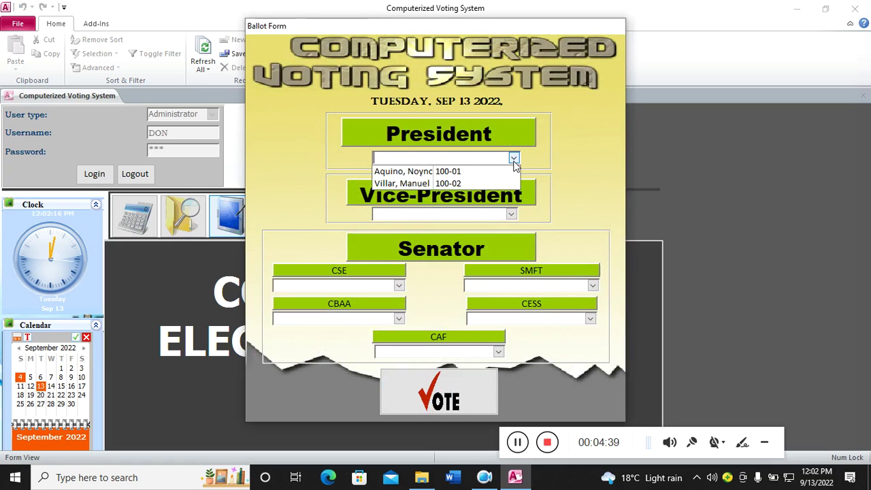
click(466, 173)
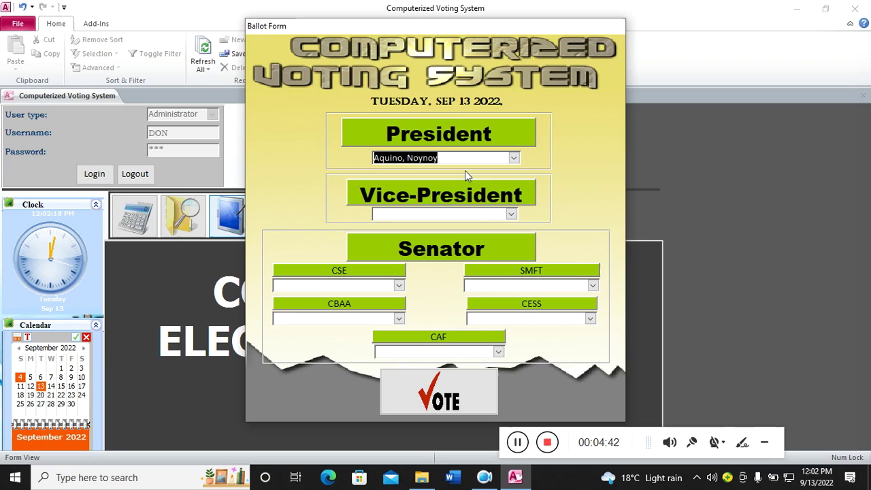
click(511, 215)
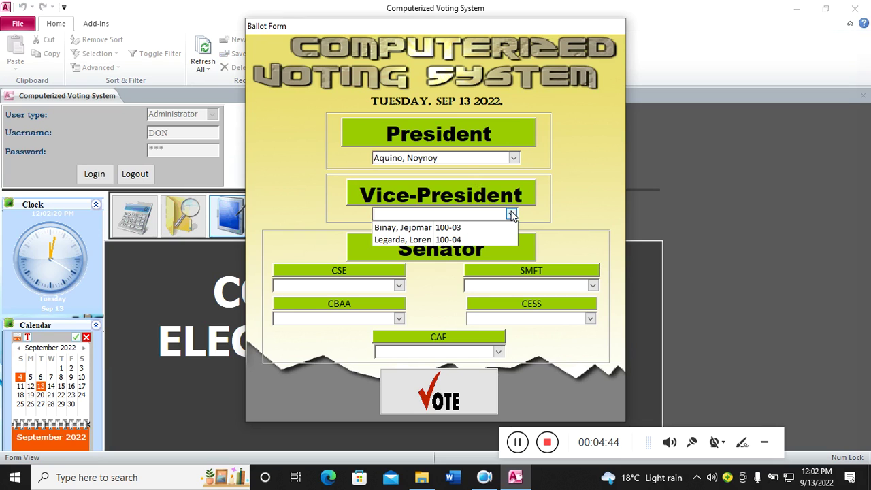
click(467, 228)
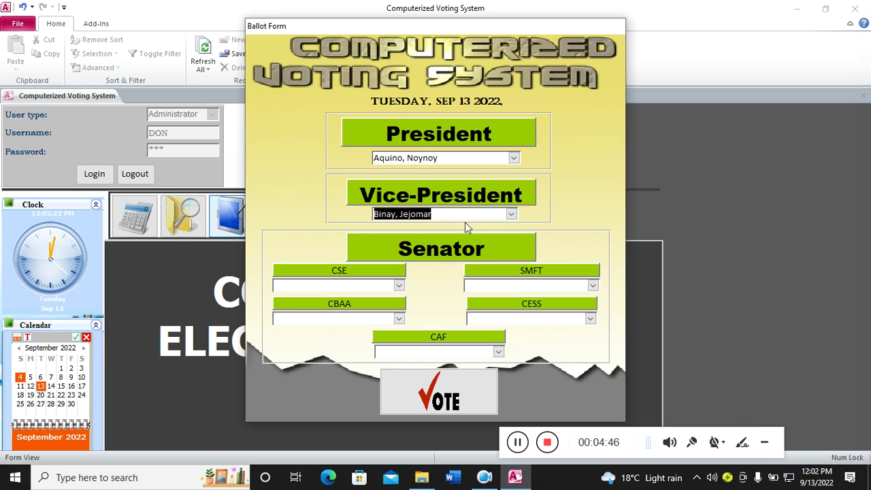
- Pick senators for the CSE, CBAA, SMFT, CESS and CAF slots and cast the ballot
click(399, 286)
click(342, 299)
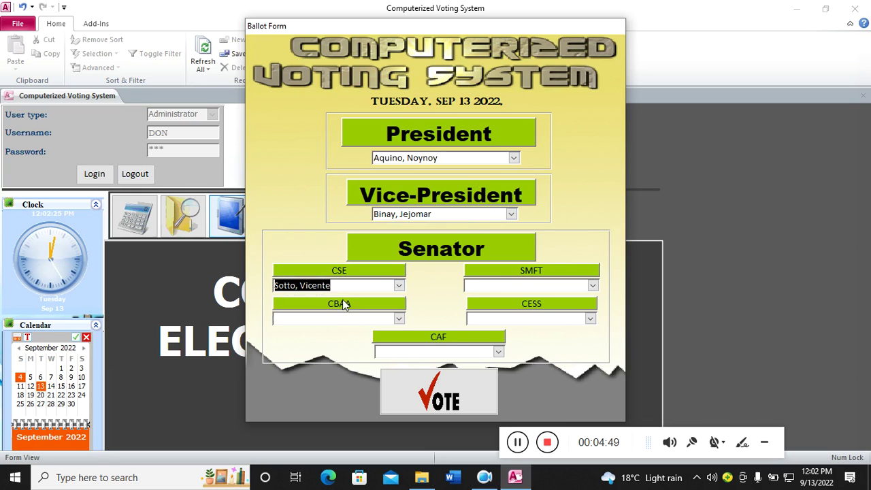
click(399, 319)
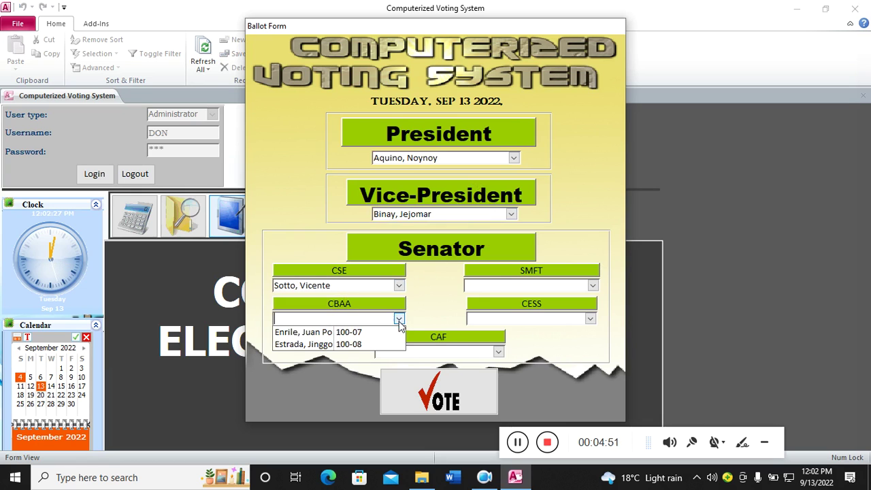
click(350, 333)
click(593, 286)
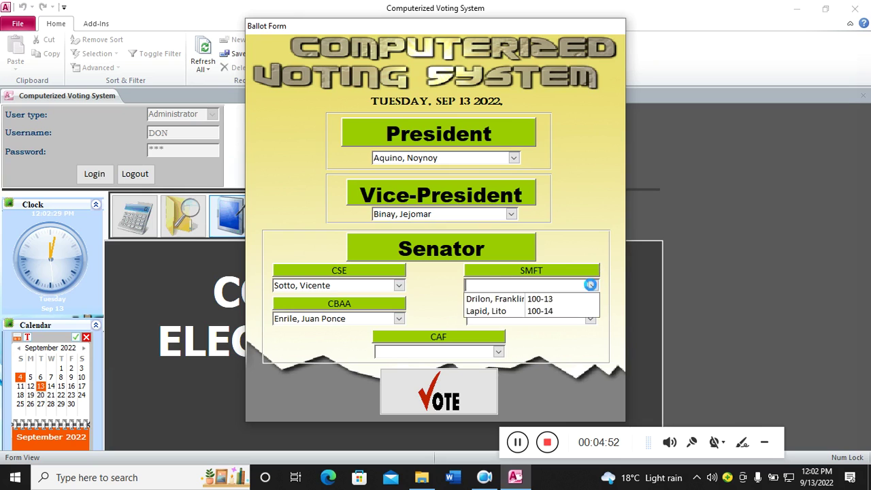
click(517, 296)
click(590, 320)
click(548, 331)
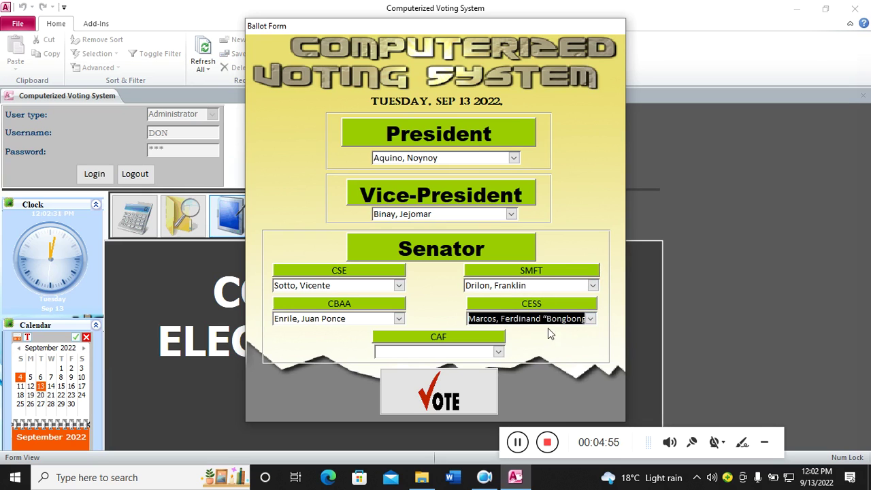
click(498, 352)
click(417, 368)
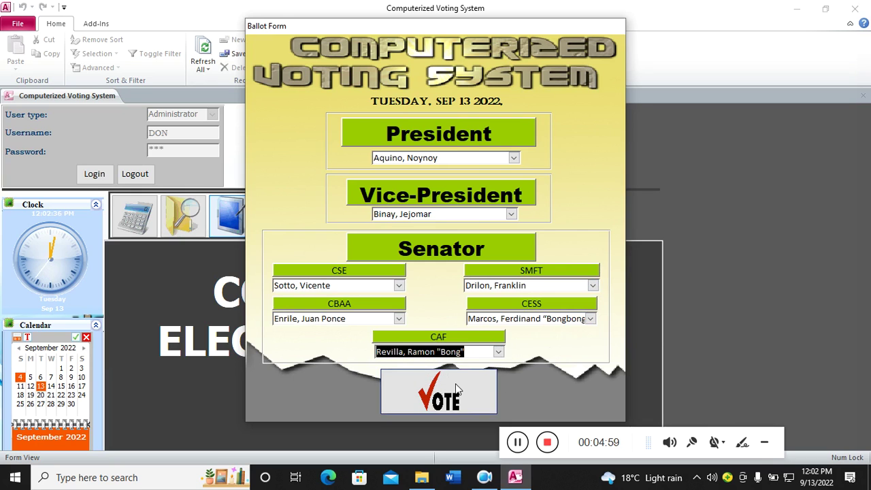
click(456, 387)
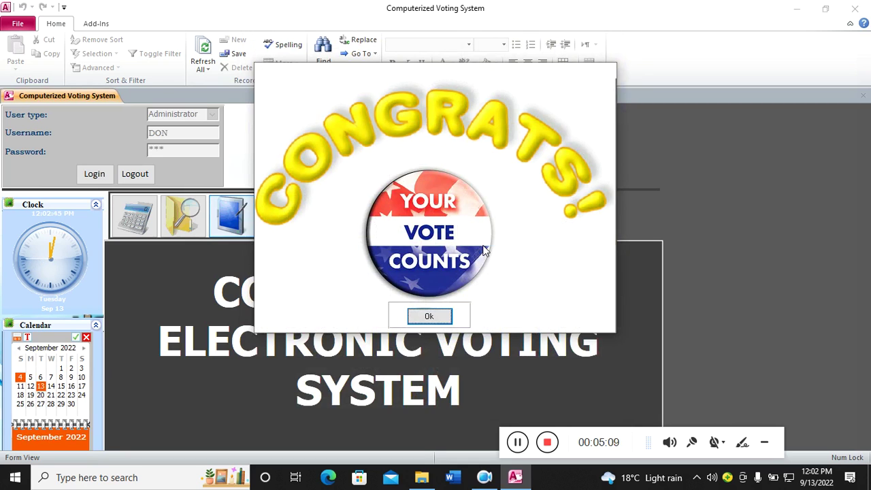
- Acknowledge the vote, retry the same voter ID, and dismiss the duplicate-vote and can't-save warnings
click(435, 316)
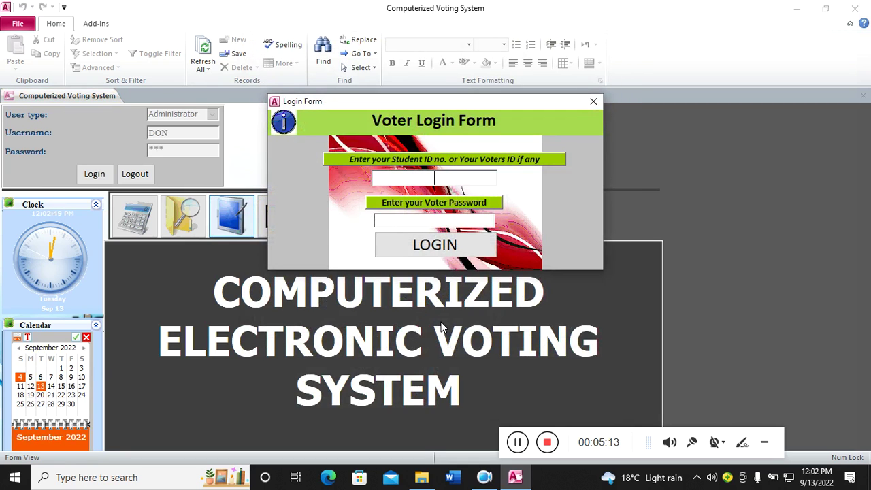
text(1001)
key(Return)
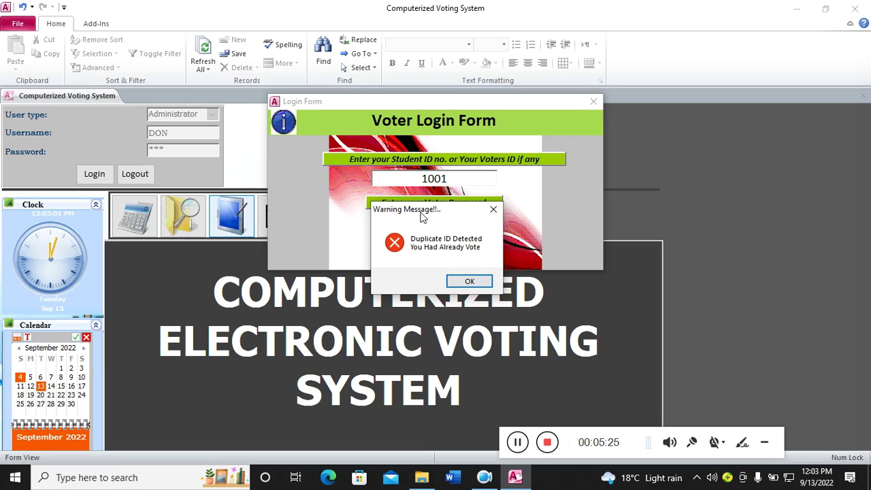
click(470, 281)
click(594, 100)
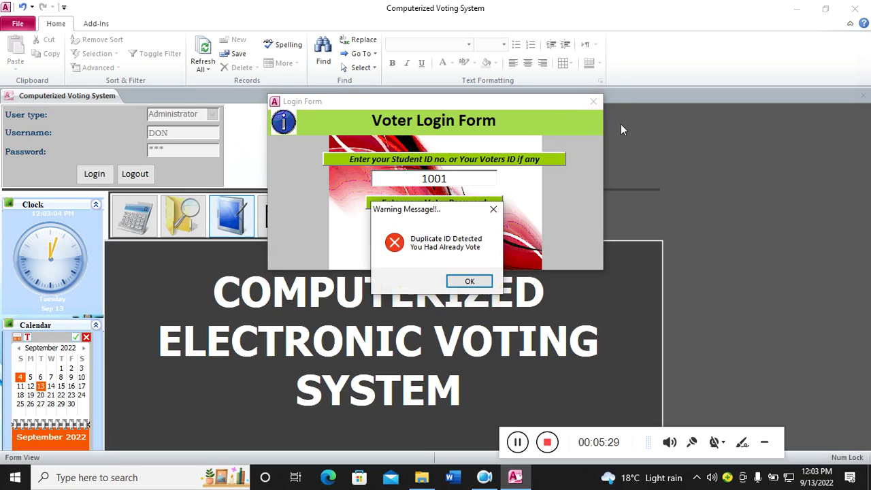
click(476, 281)
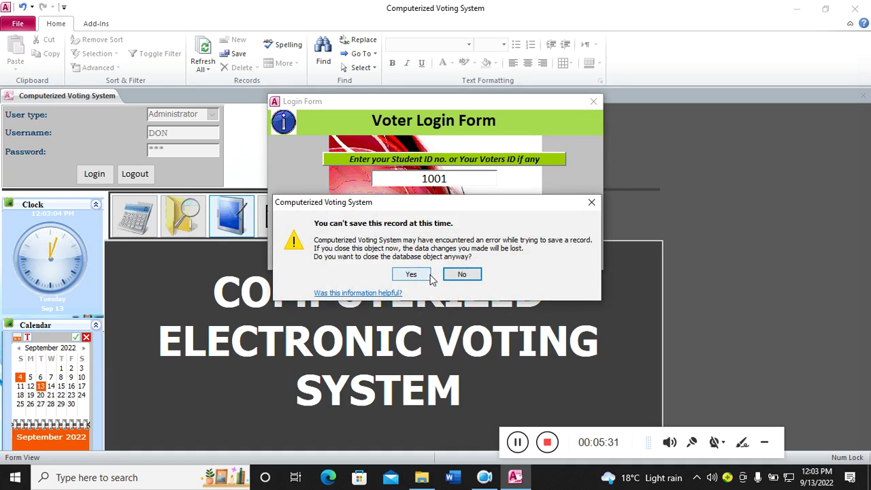
click(463, 274)
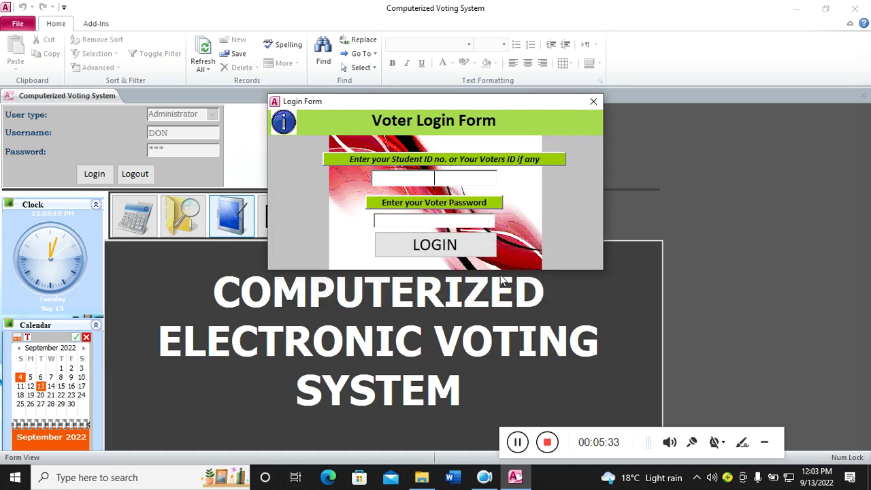
right_click(527, 112)
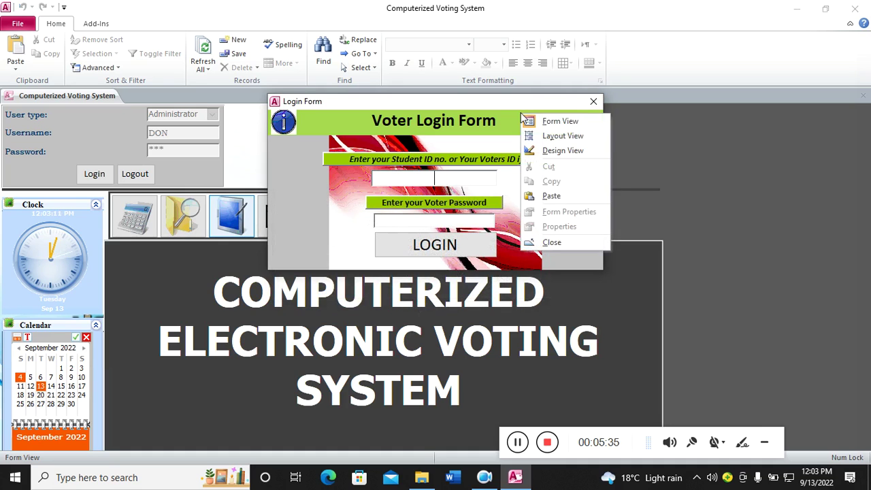
- Close the Voter Login Form and log the administrator out
click(596, 102)
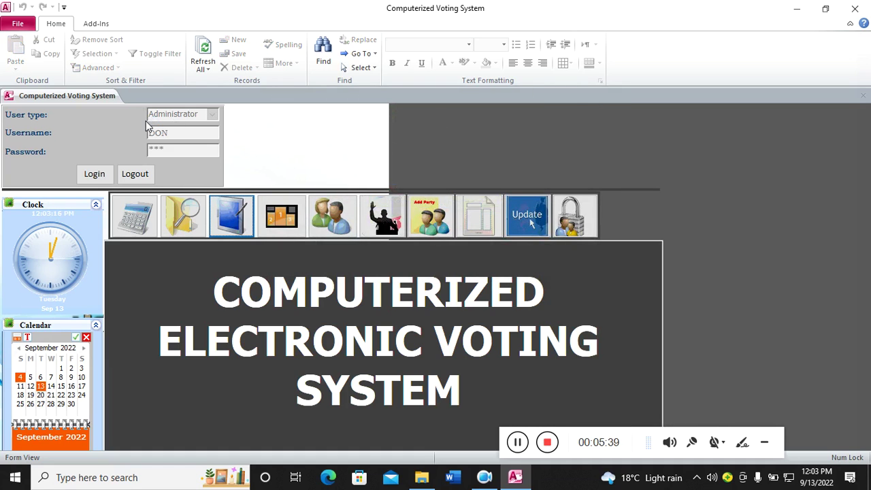
click(140, 175)
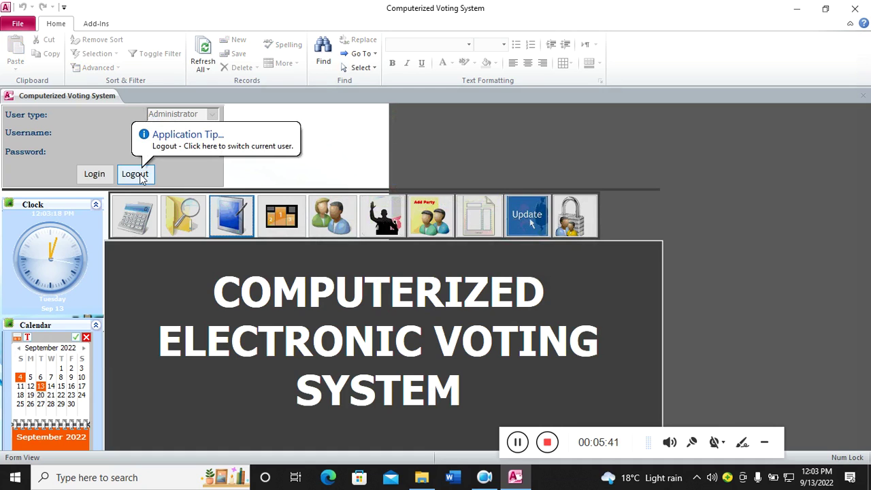
click(140, 175)
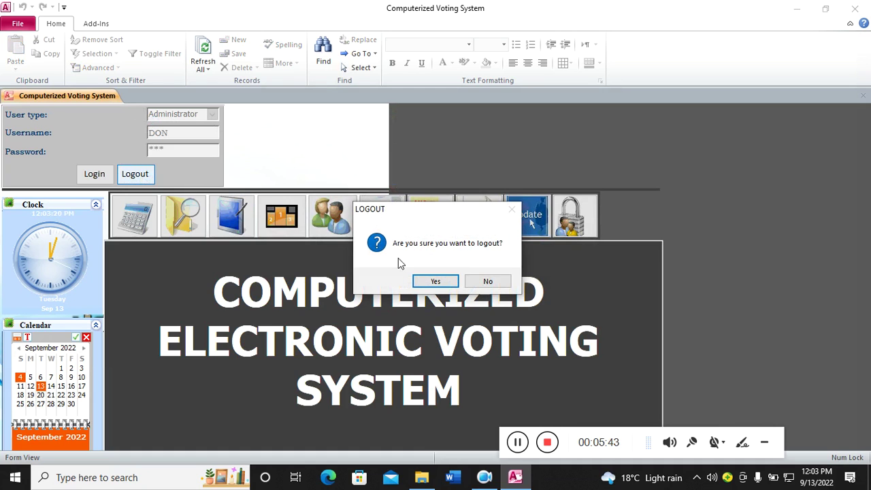
click(424, 283)
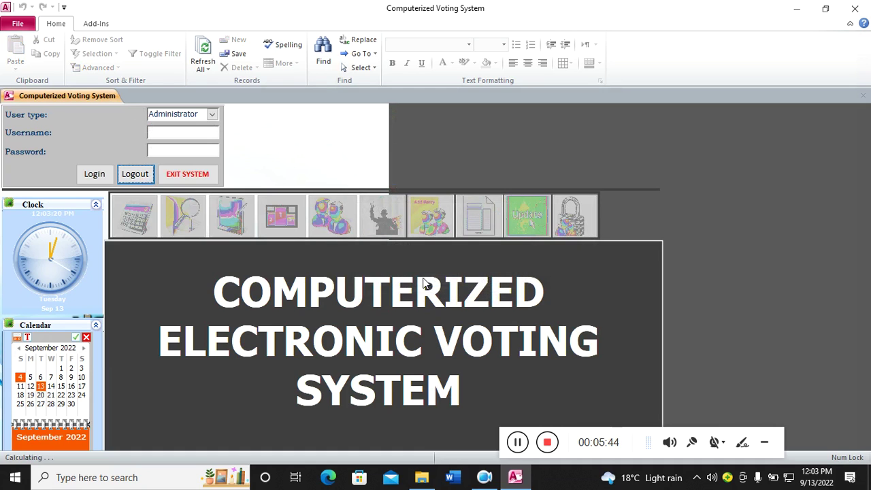
- Choose Election Officer as the user type and begin entering the username
click(213, 114)
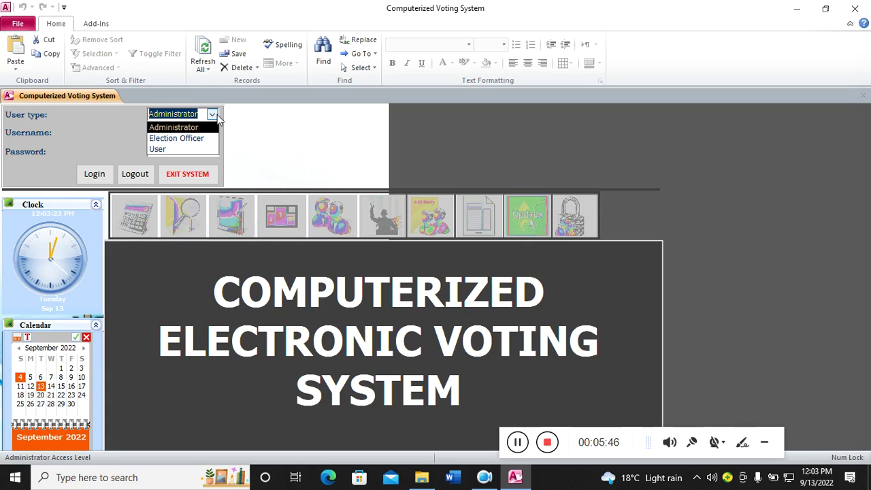
click(178, 138)
click(167, 136)
key(Caps_Lock)
text(Do)
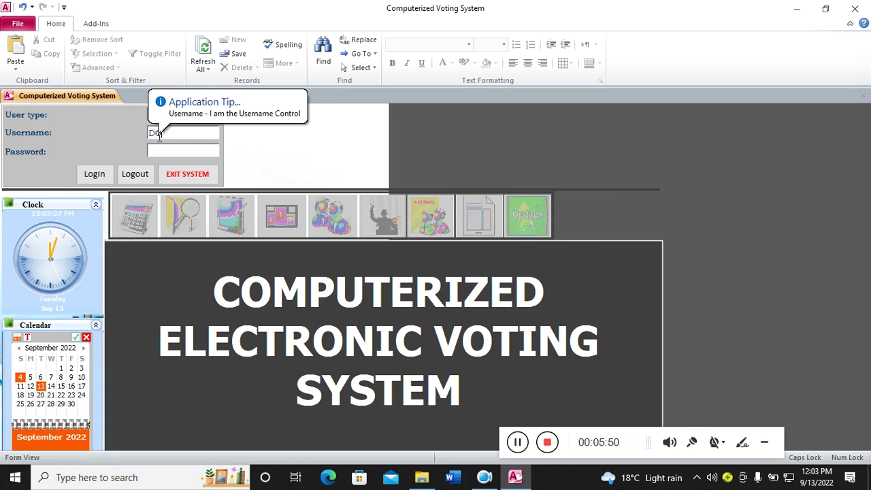
- Attempt the Election Officer login with a password and dismiss the username mismatch error
click(159, 150)
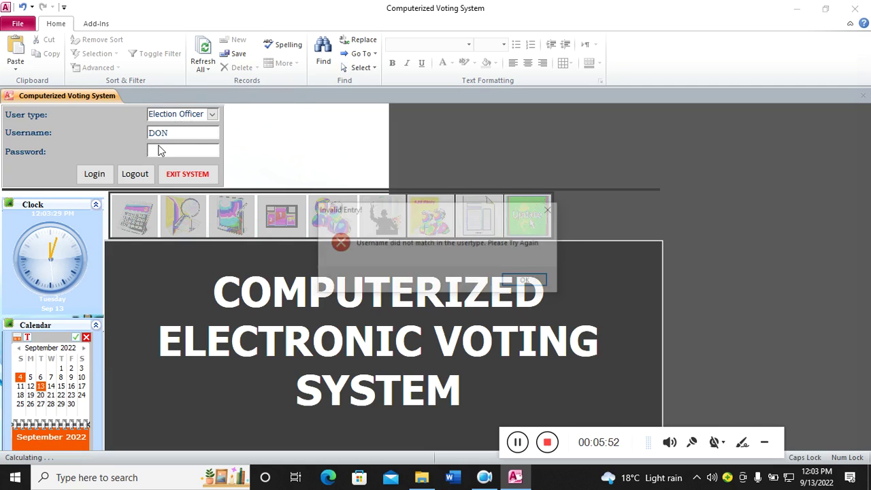
click(528, 281)
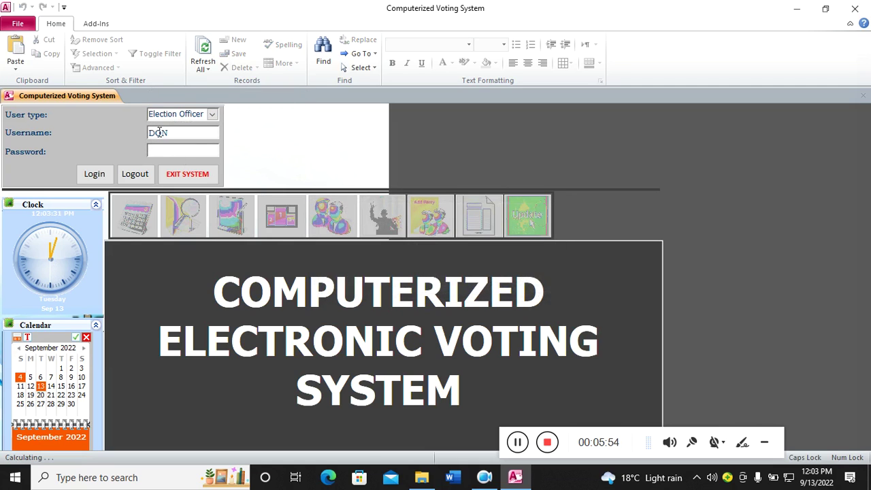
text(12)
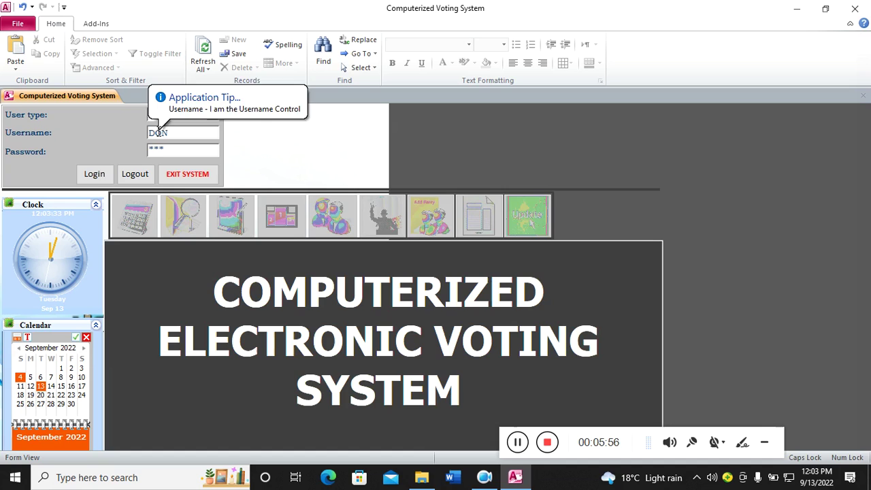
click(87, 172)
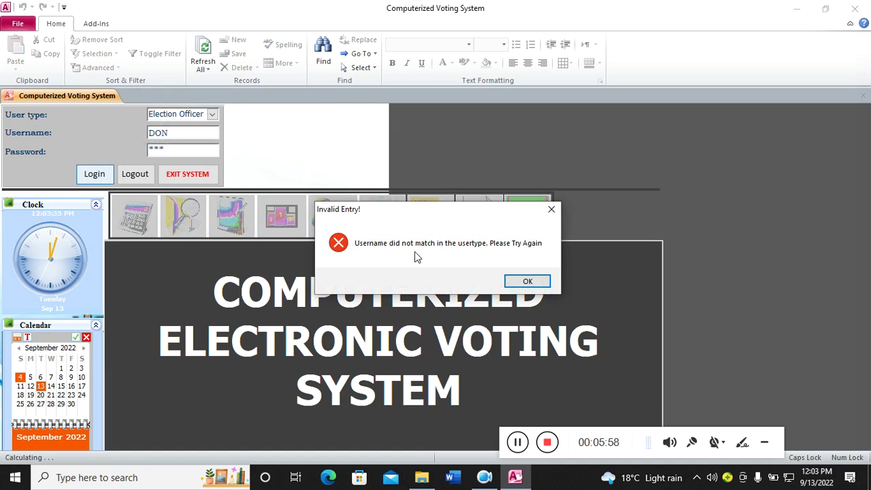
click(528, 281)
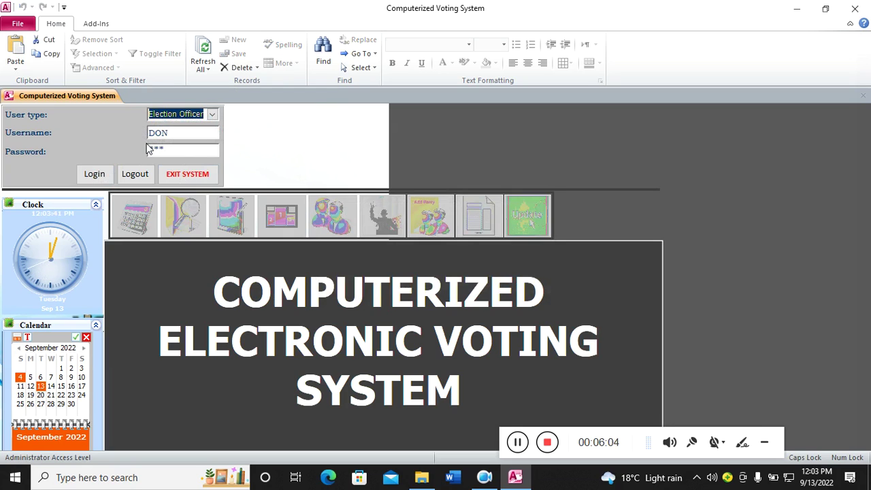
- Switch the user type back to Administrator and log in with full access
click(212, 115)
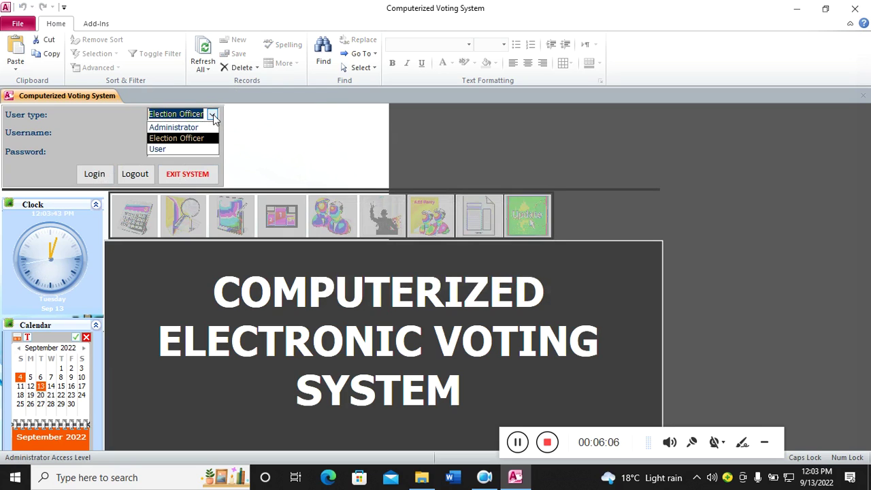
click(174, 127)
click(95, 174)
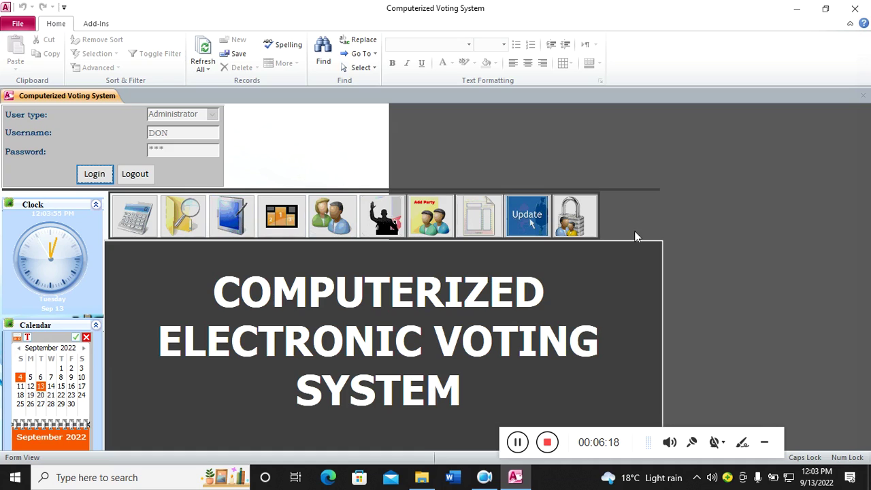
- Log out the administrator, pick User as user type, enter a username, and dismiss the Invalid Entry message
click(136, 175)
click(419, 279)
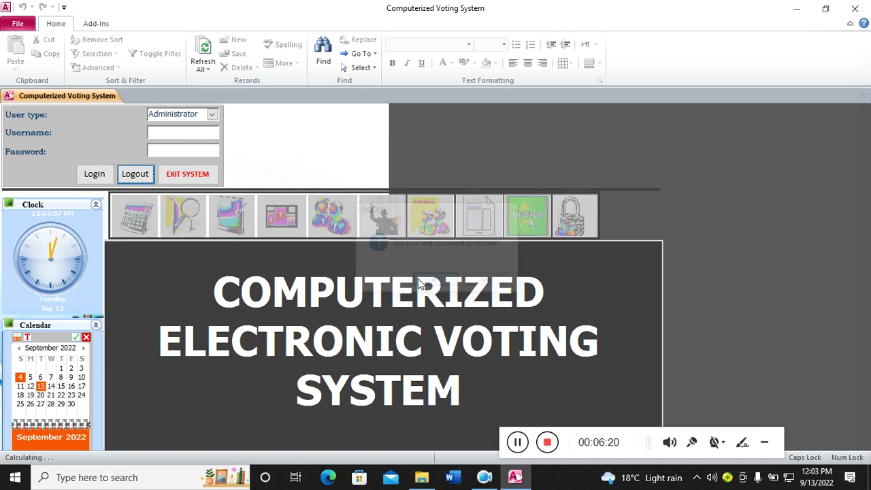
click(213, 116)
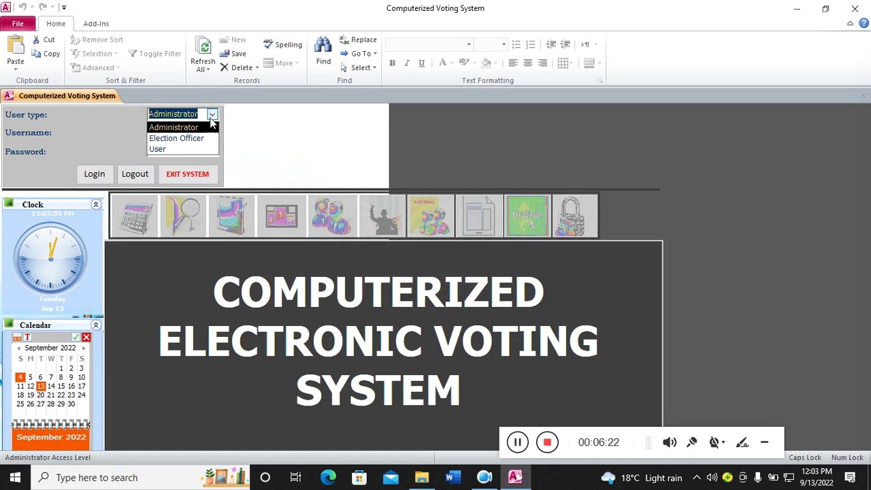
click(159, 148)
click(153, 133)
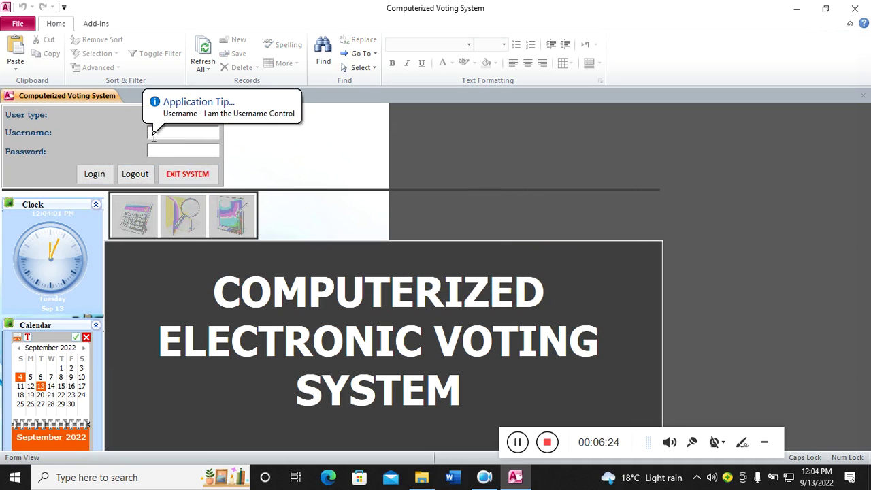
click(193, 151)
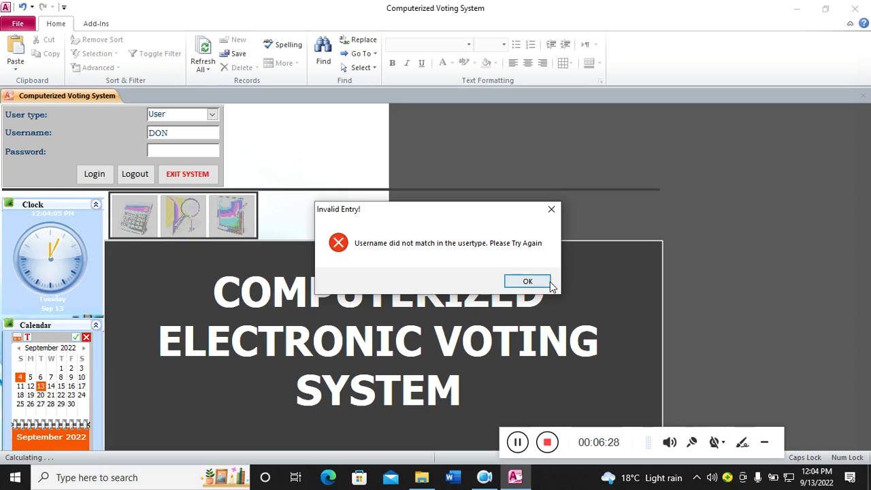
click(528, 281)
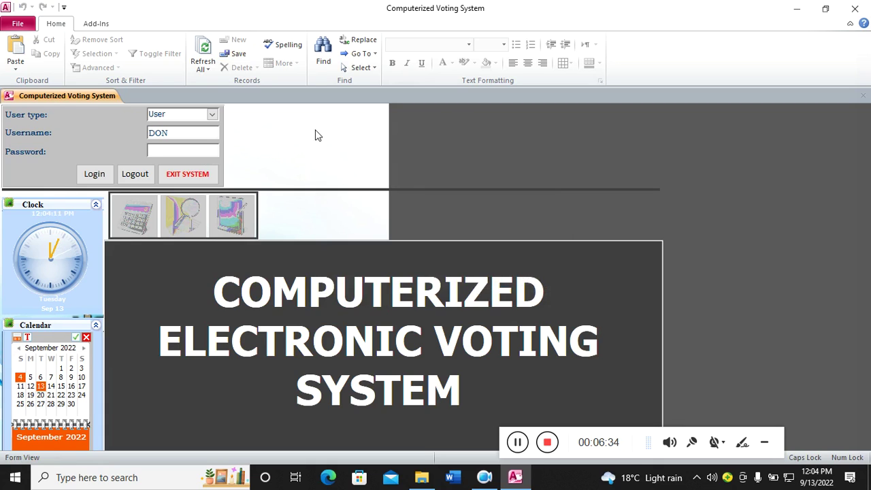
- Close Access and reopen voting_system - Copy from the BACKUP folder, twice over
click(856, 8)
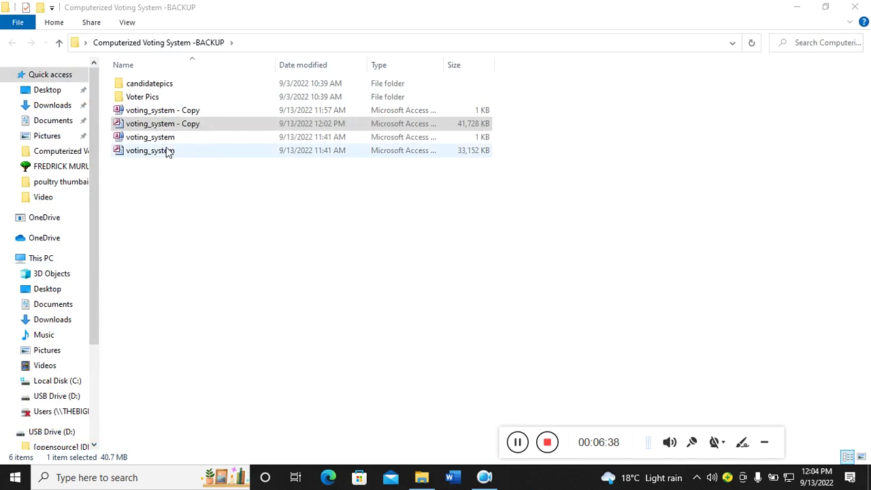
click(183, 111)
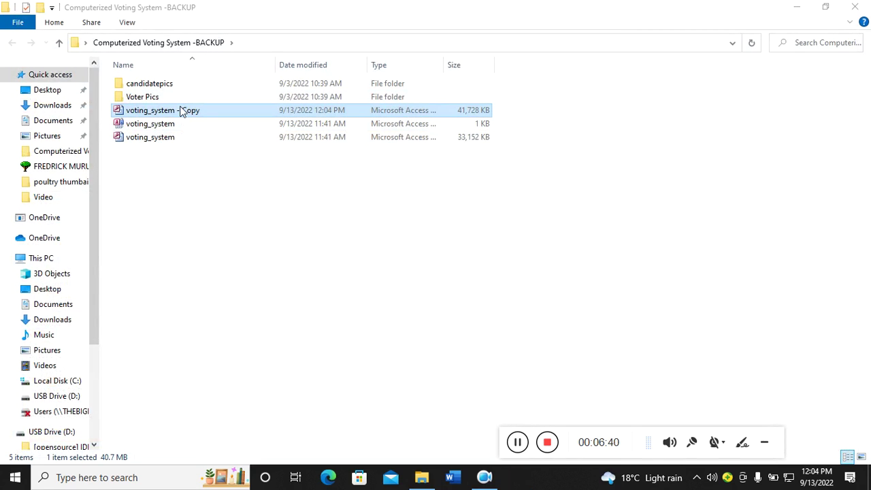
double_click(187, 111)
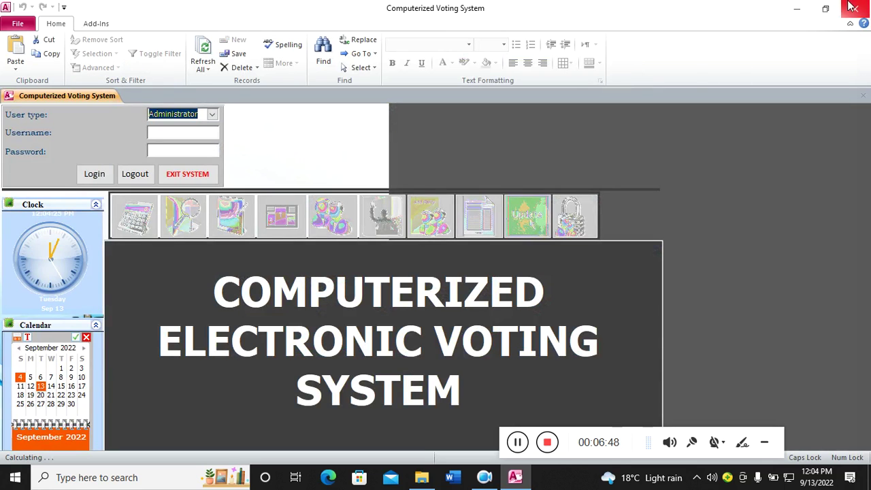
click(852, 7)
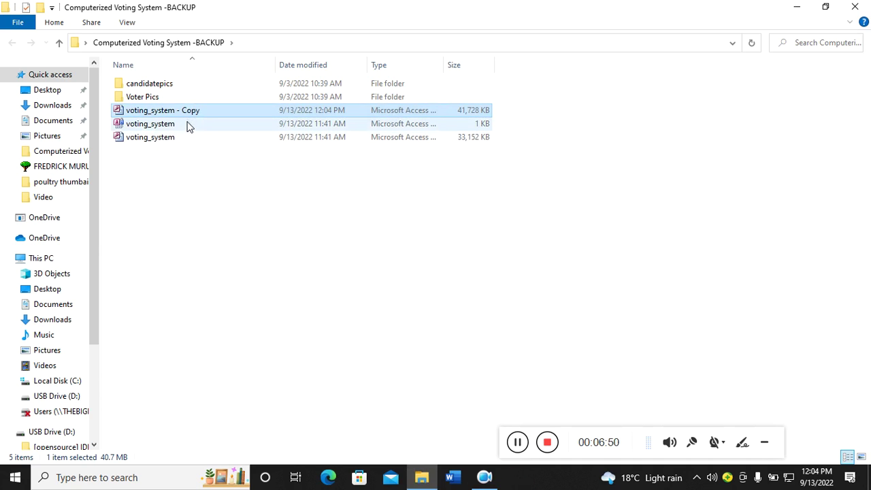
double_click(189, 117)
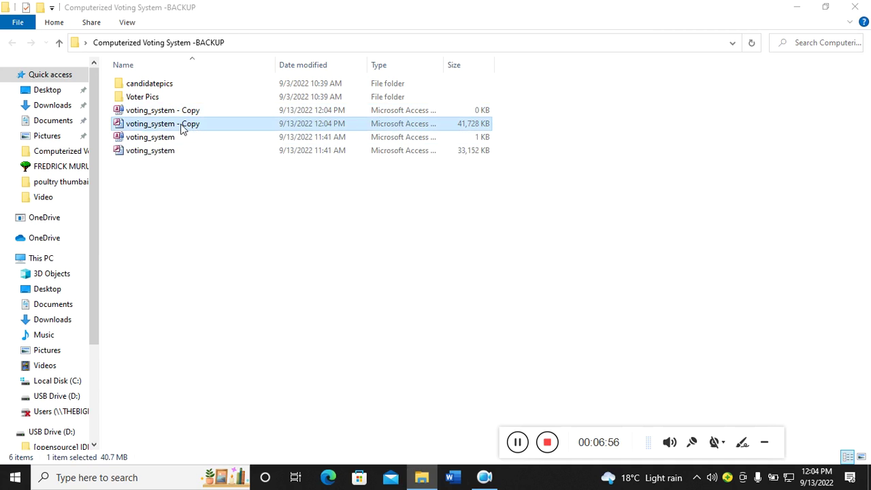
- Launch Access via search 'ACCE', open the recent voting_system - Copy, and view the useraccount query
click(133, 478)
text(ACCE)
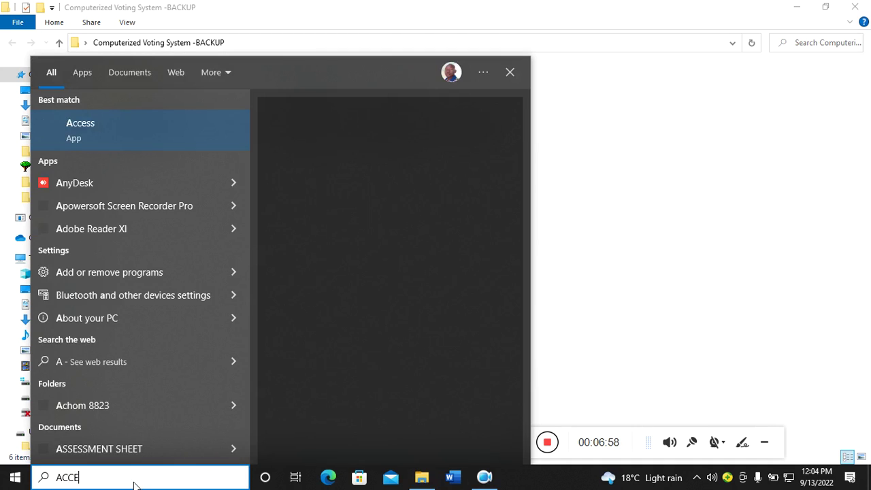
click(127, 176)
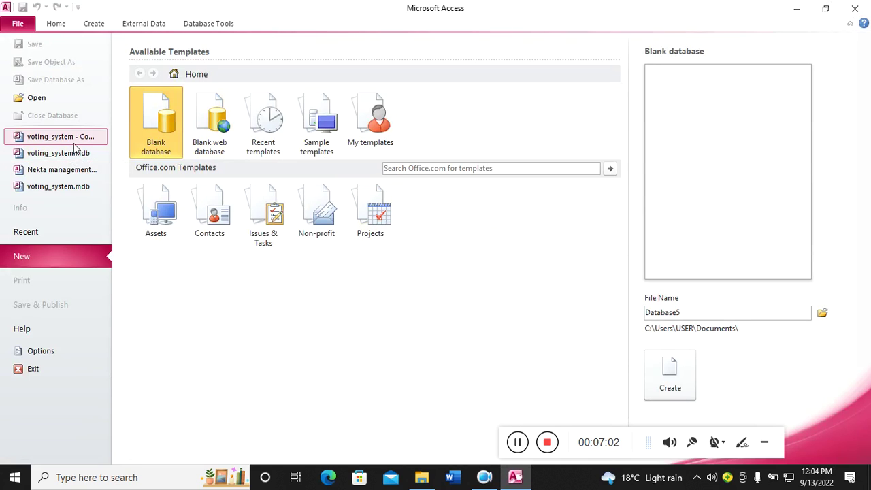
click(84, 138)
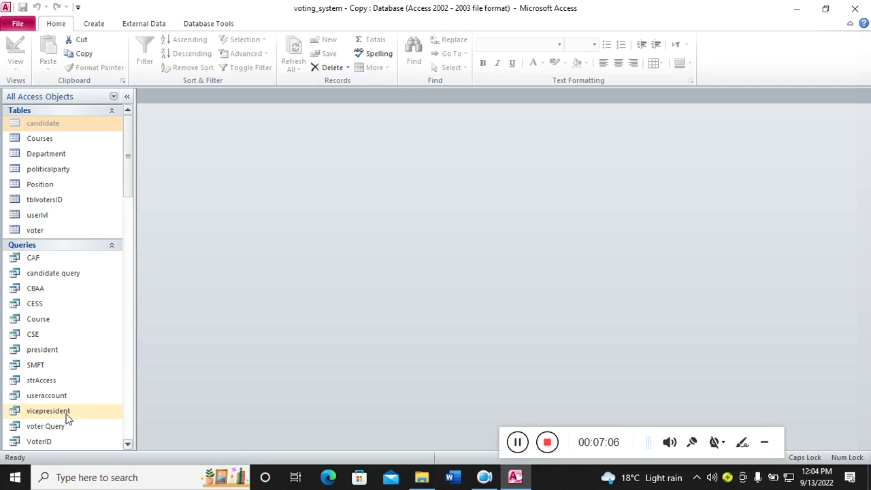
double_click(64, 396)
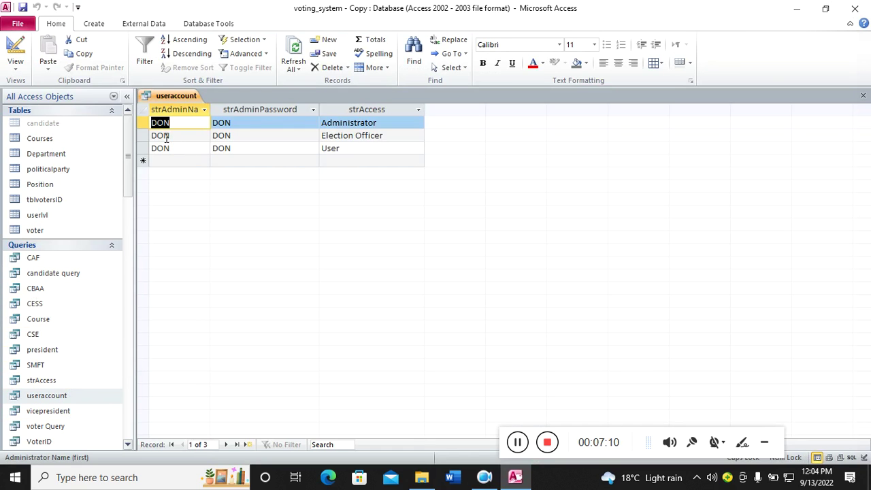
- Close the database, reopen the copy, then relaunch Access 2010 and open the recent voting system file
click(855, 8)
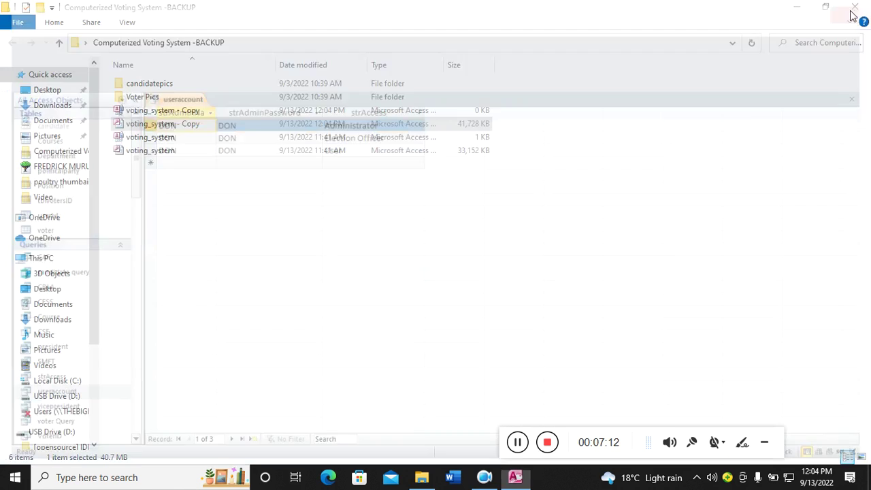
double_click(170, 129)
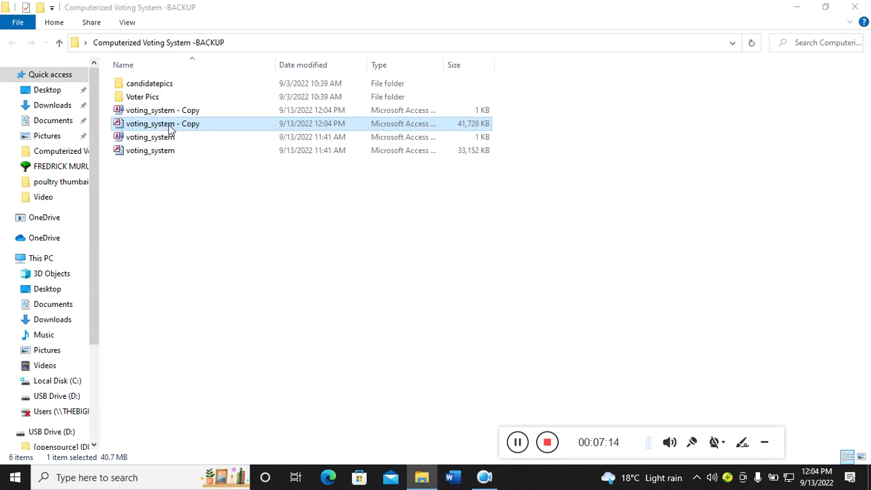
click(141, 480)
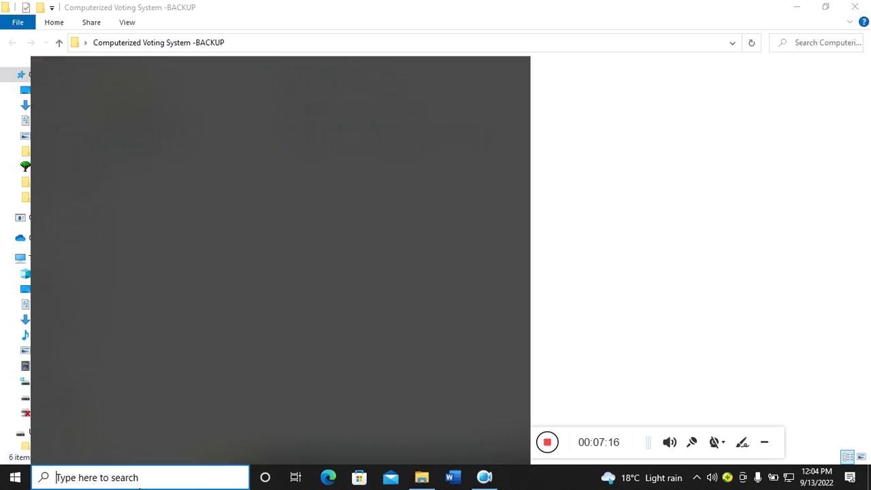
text(ACCE)
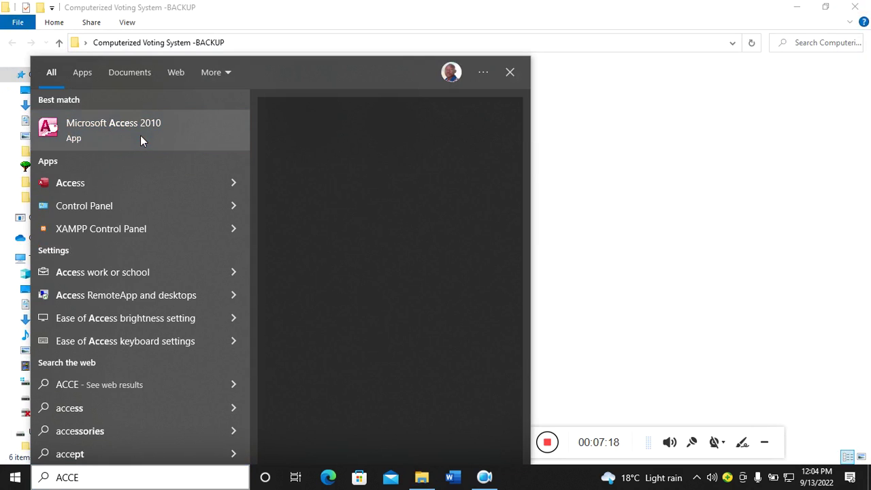
click(140, 136)
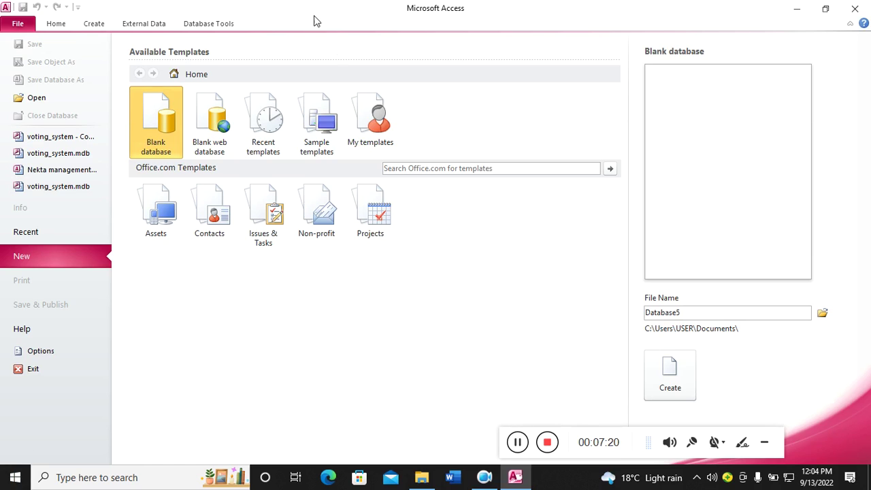
click(67, 139)
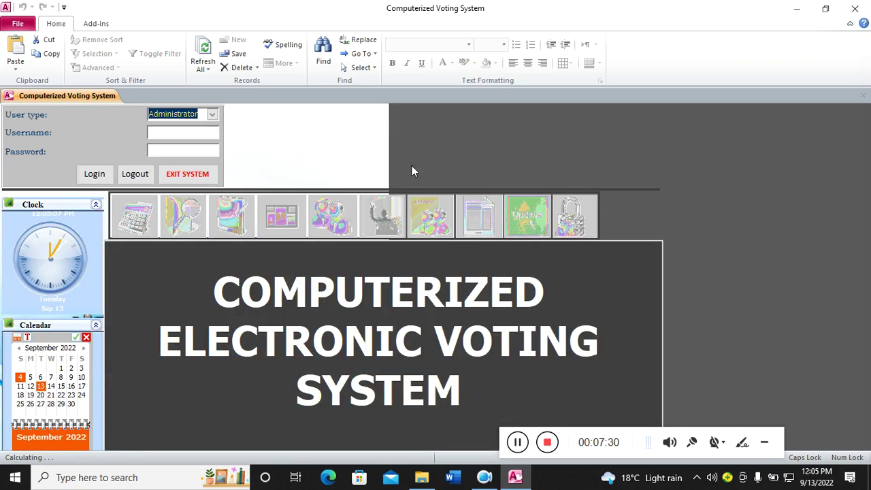
- Switch the user type through Election Officer, User, Election Officer, and finally back to Administrator
click(213, 115)
click(178, 136)
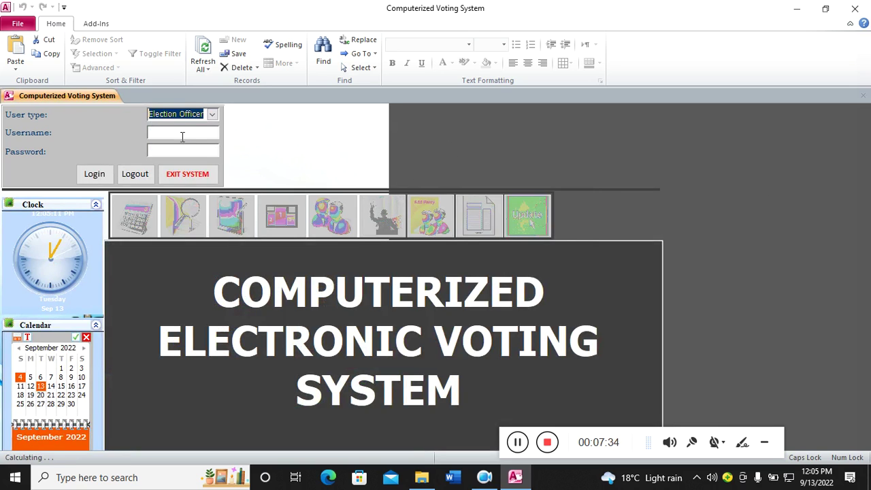
click(173, 133)
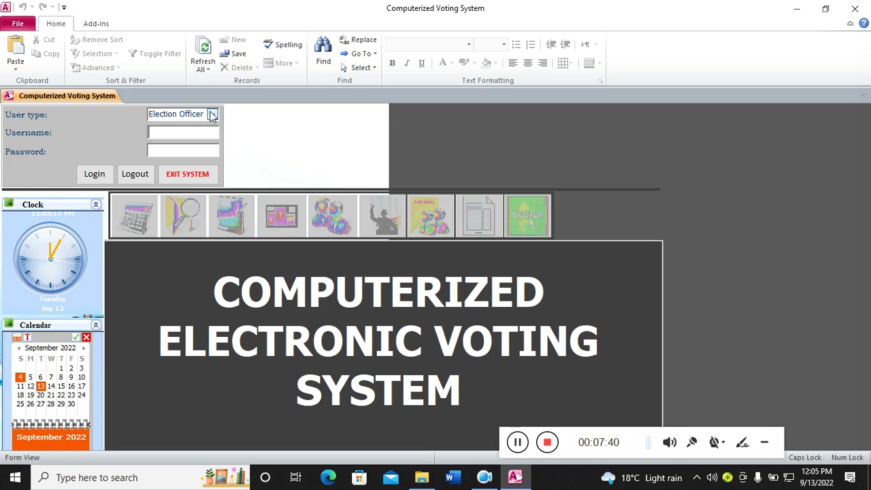
click(213, 116)
click(175, 147)
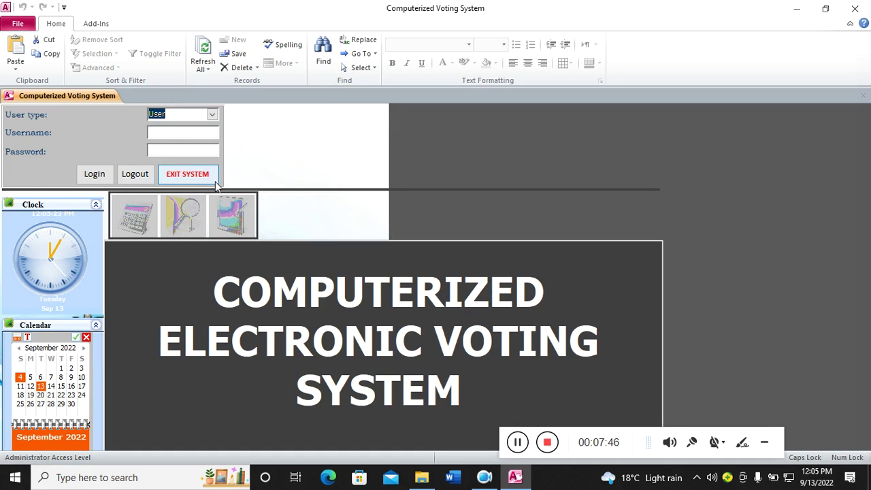
click(212, 114)
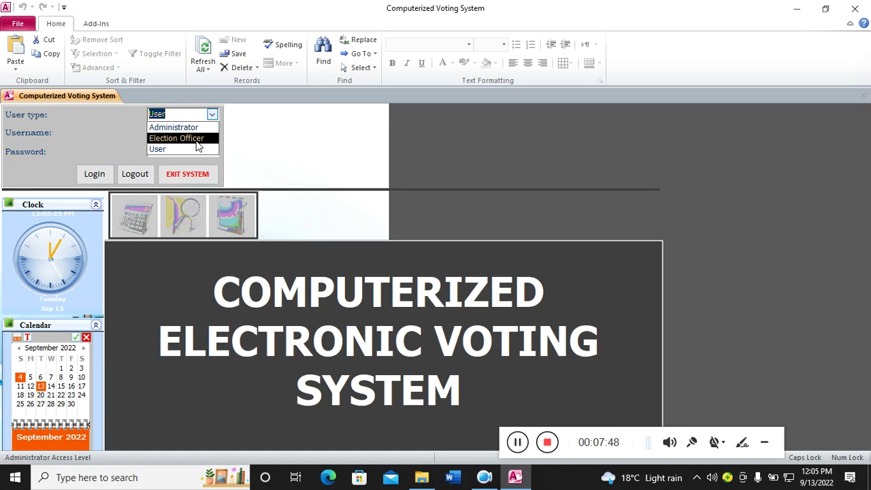
click(198, 136)
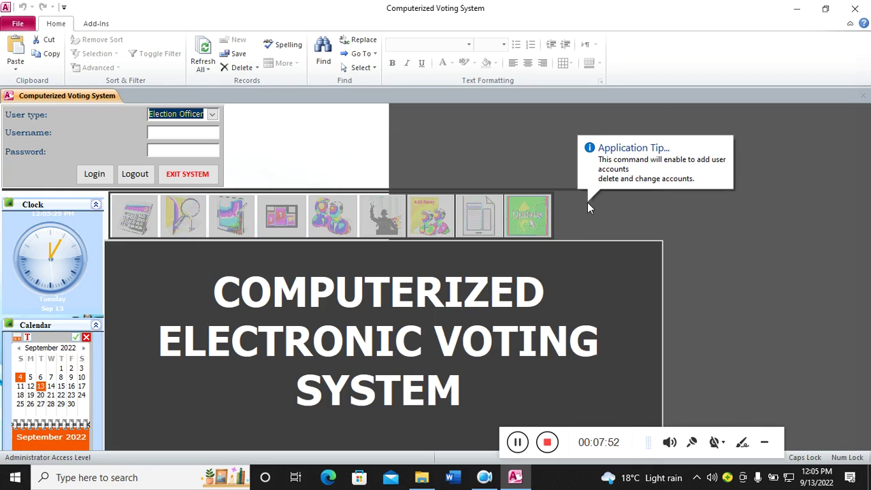
click(212, 114)
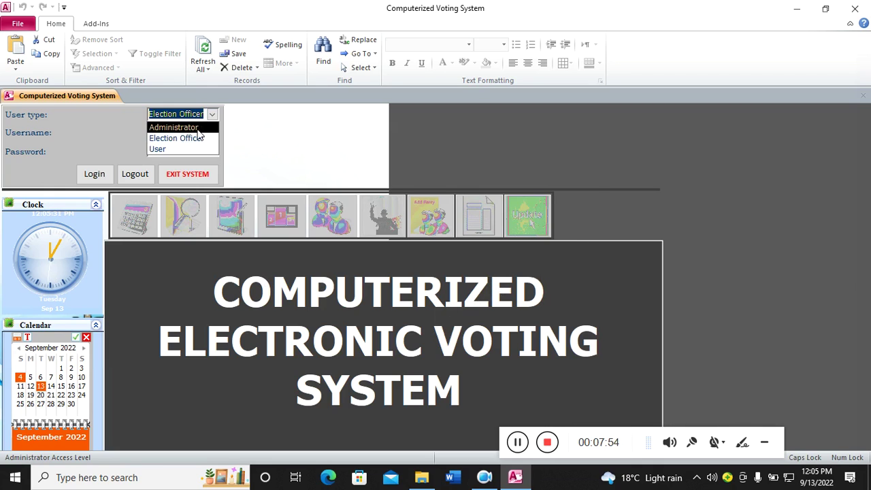
click(198, 126)
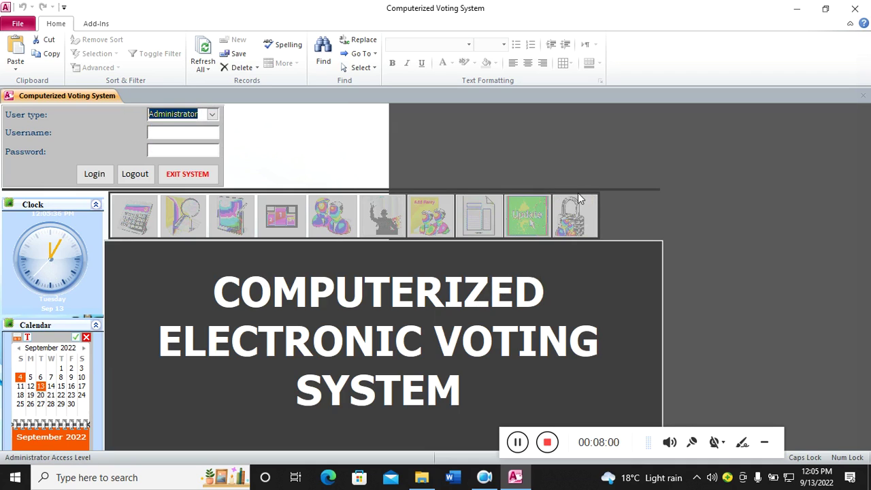
click(180, 134)
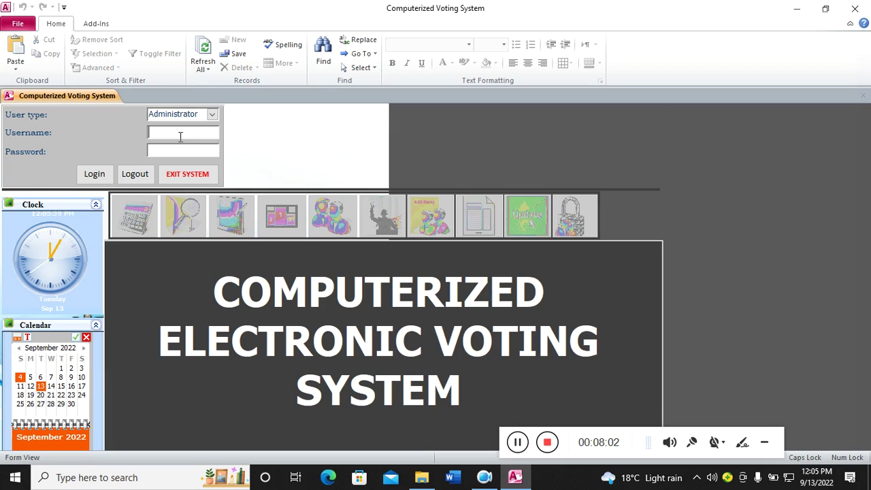
- Enter the administrator username and password, dismiss the Valid Entry message, and log in
text(DON)
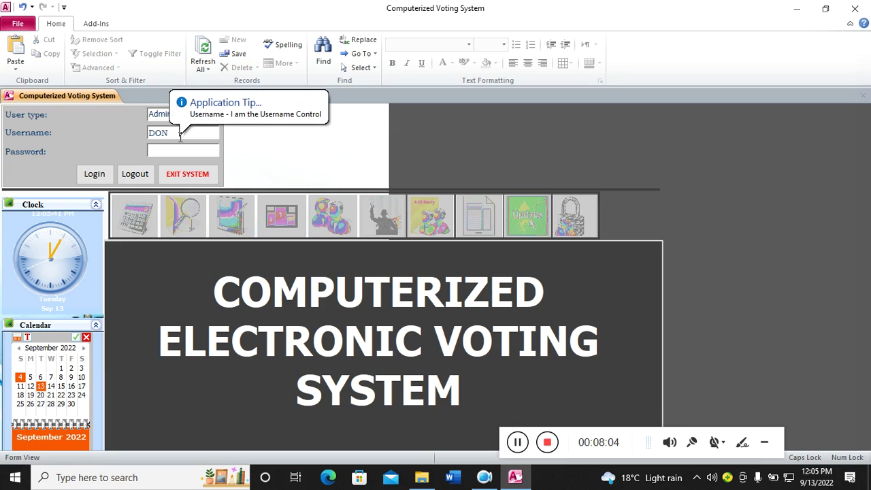
click(174, 151)
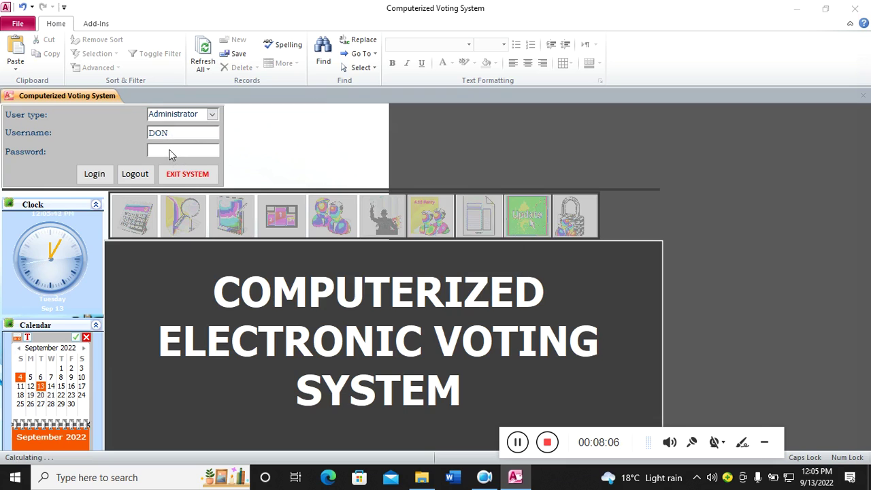
click(488, 284)
text(123)
click(95, 175)
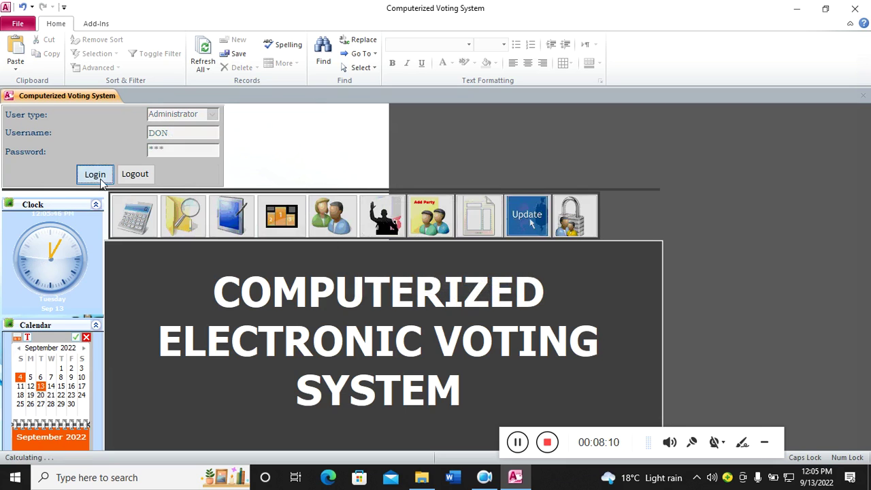